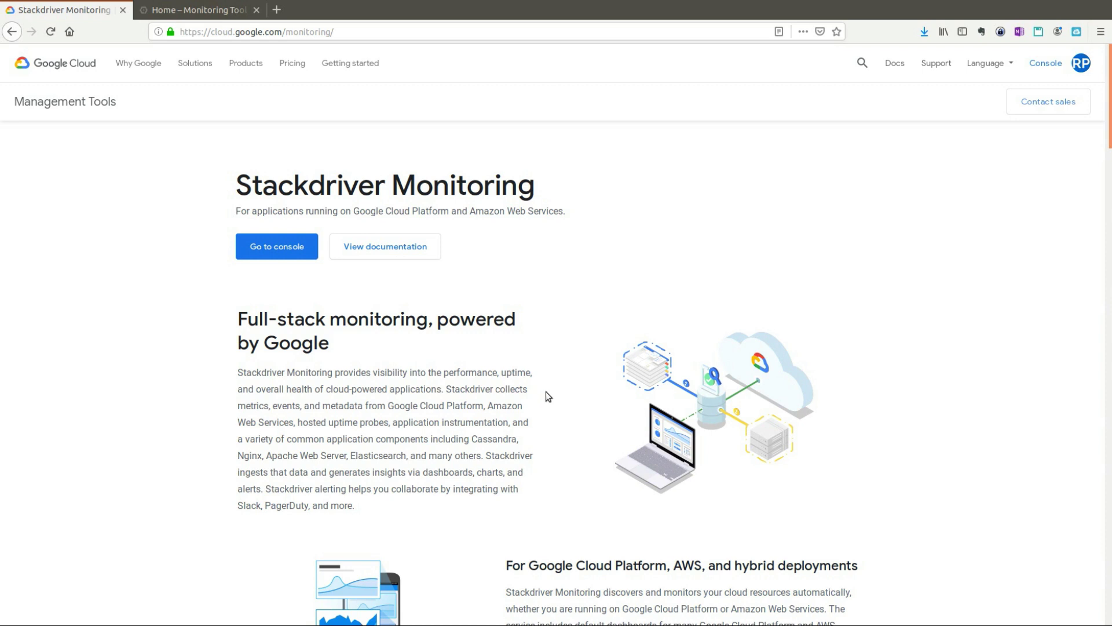
Step: Scroll past the Stackdriver Monitoring Features grid to the Technical resources and Pricing sections
scroll(546, 392, down, 3)
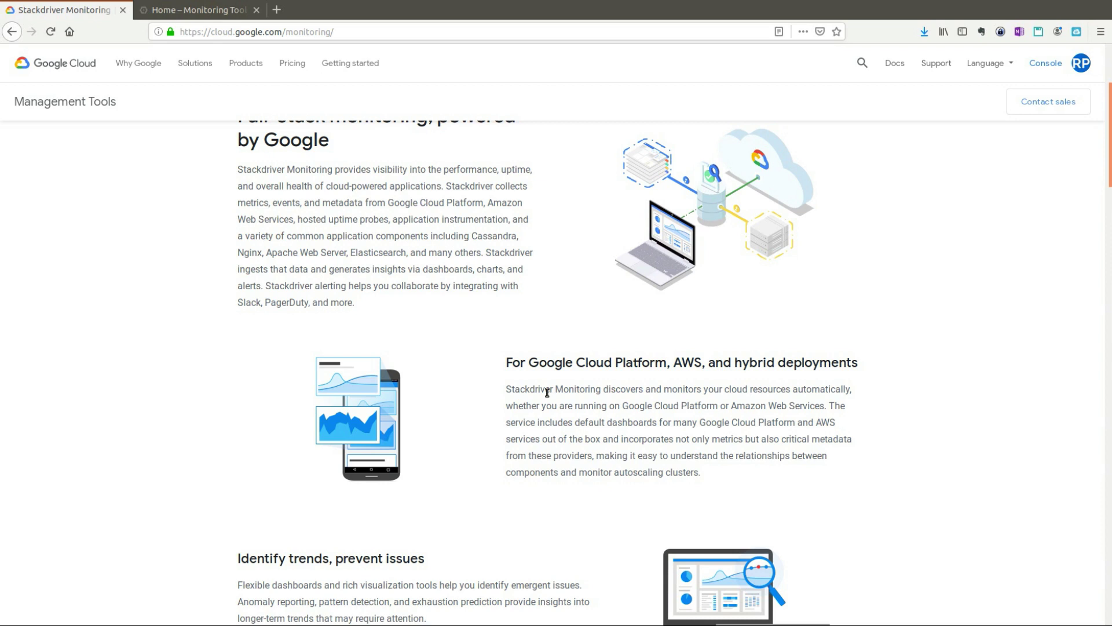
scroll(602, 375, down, 3)
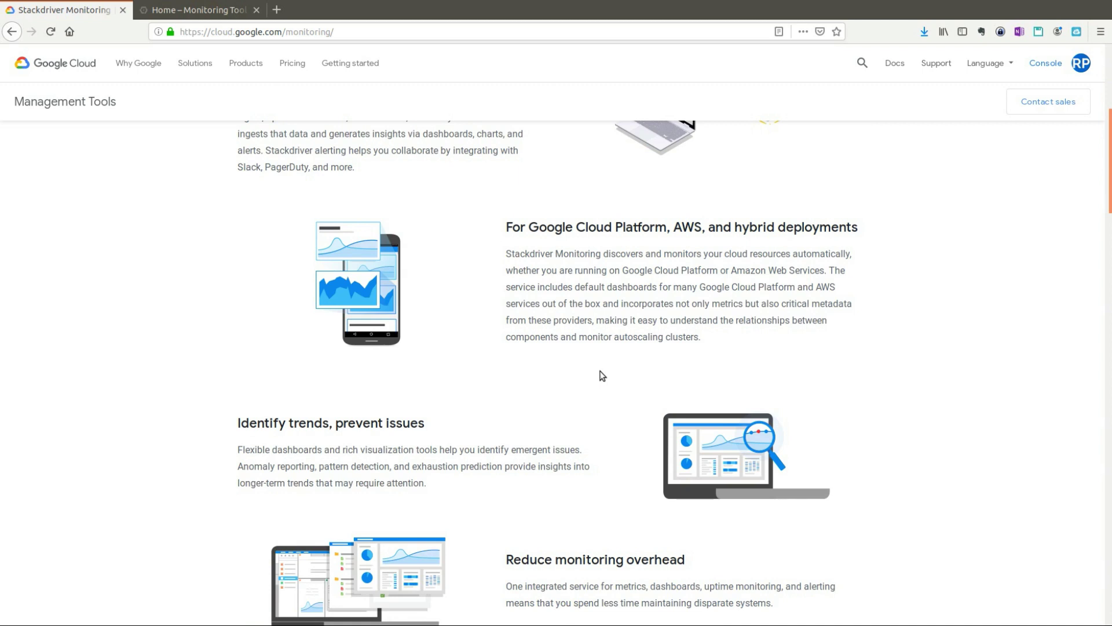
scroll(634, 380, down, 1)
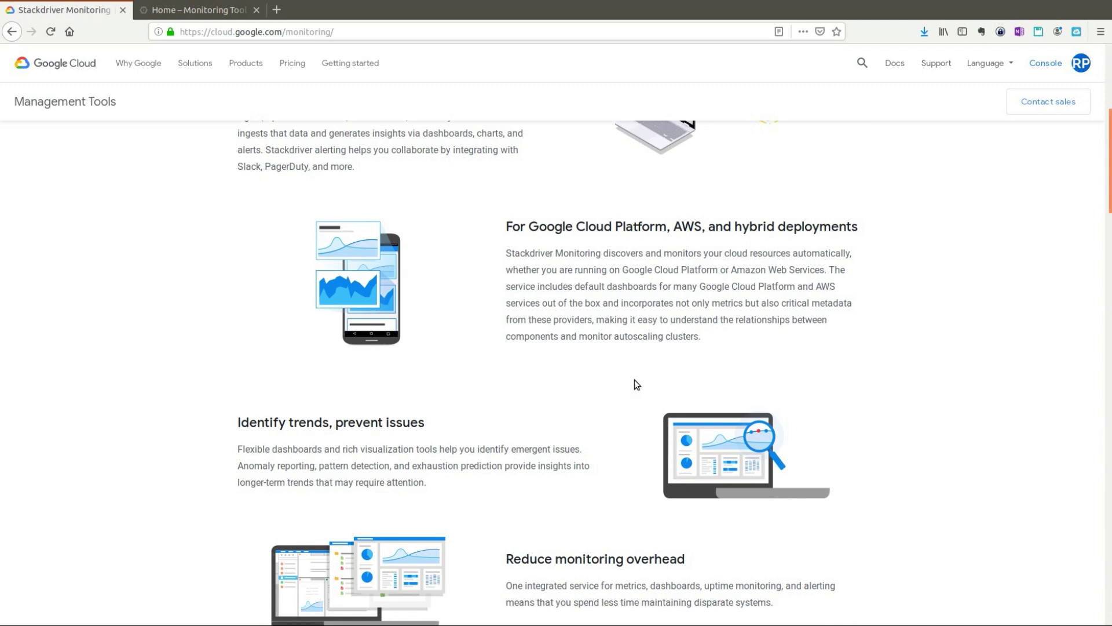
scroll(634, 385, down, 8)
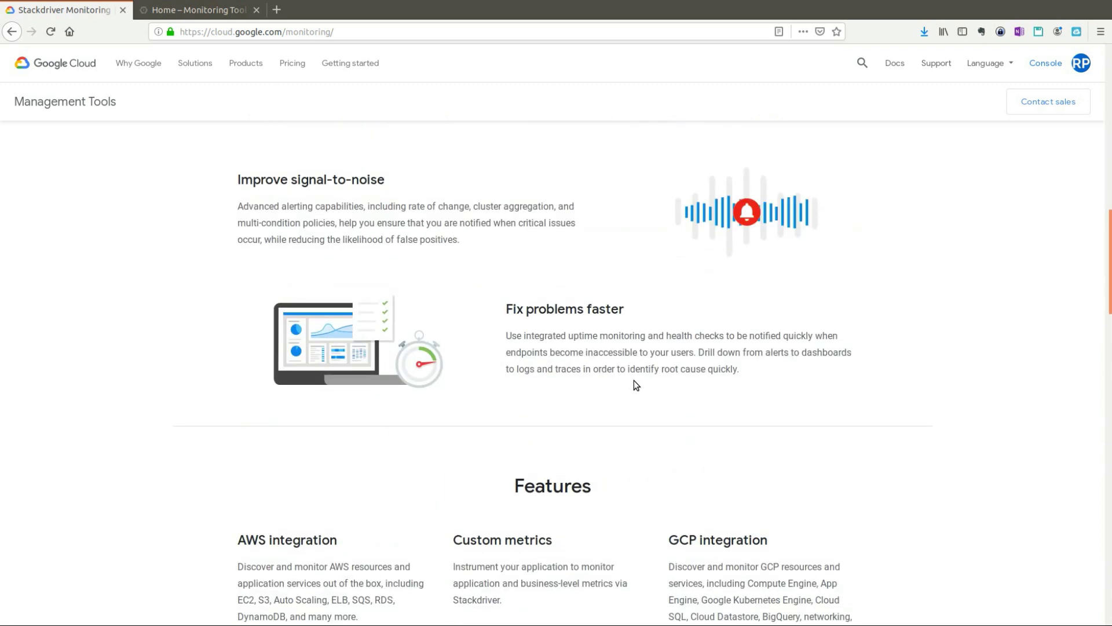
scroll(636, 385, down, 3)
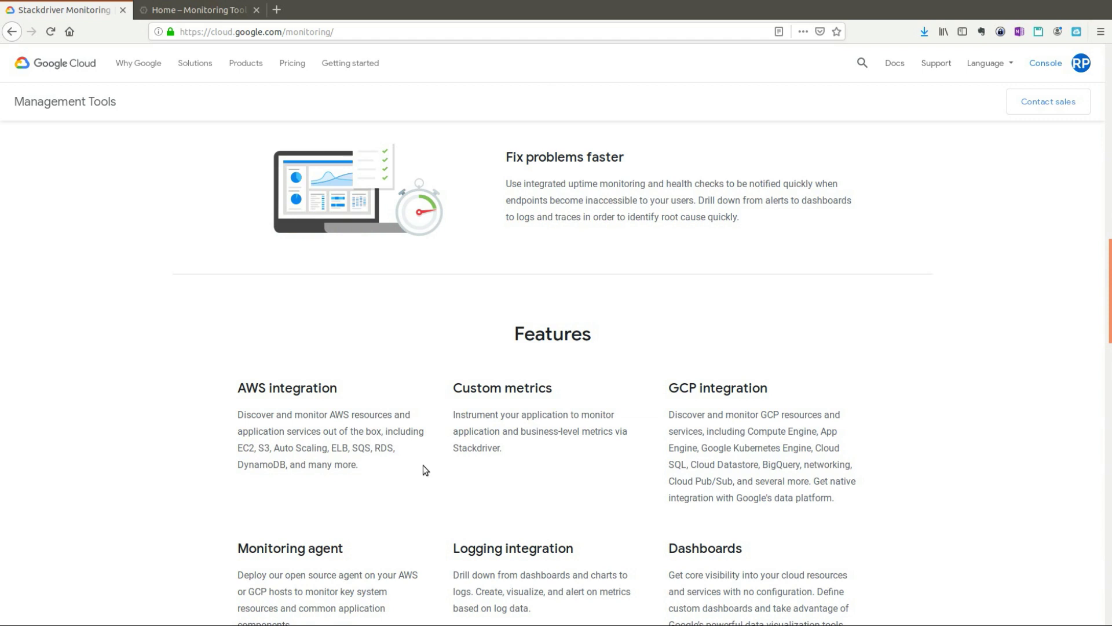
scroll(517, 468, down, 4)
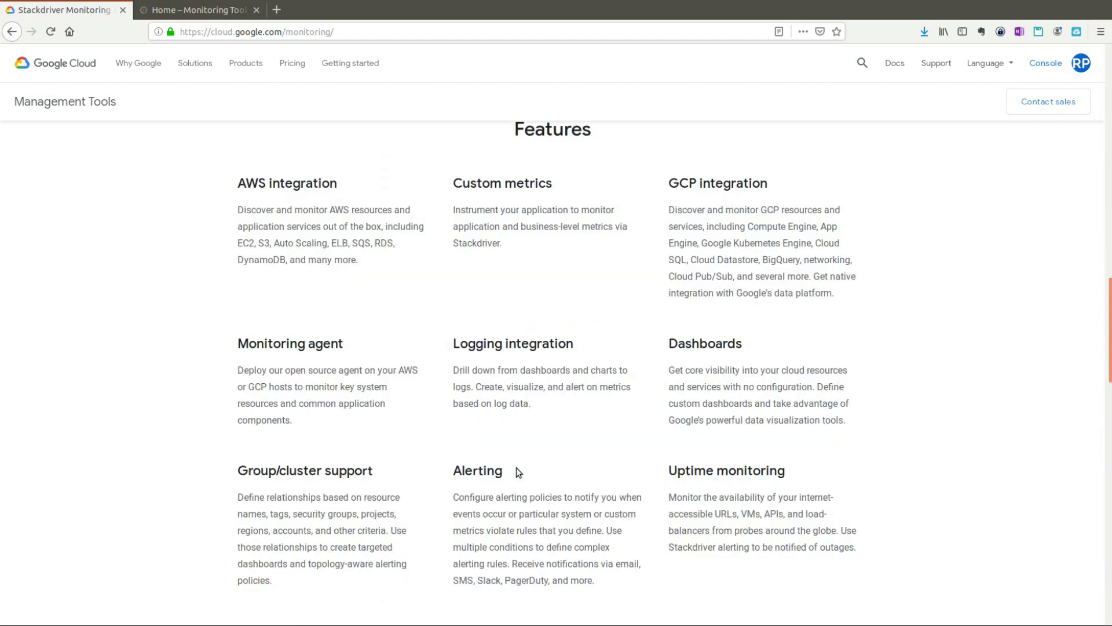
scroll(517, 472, down, 8)
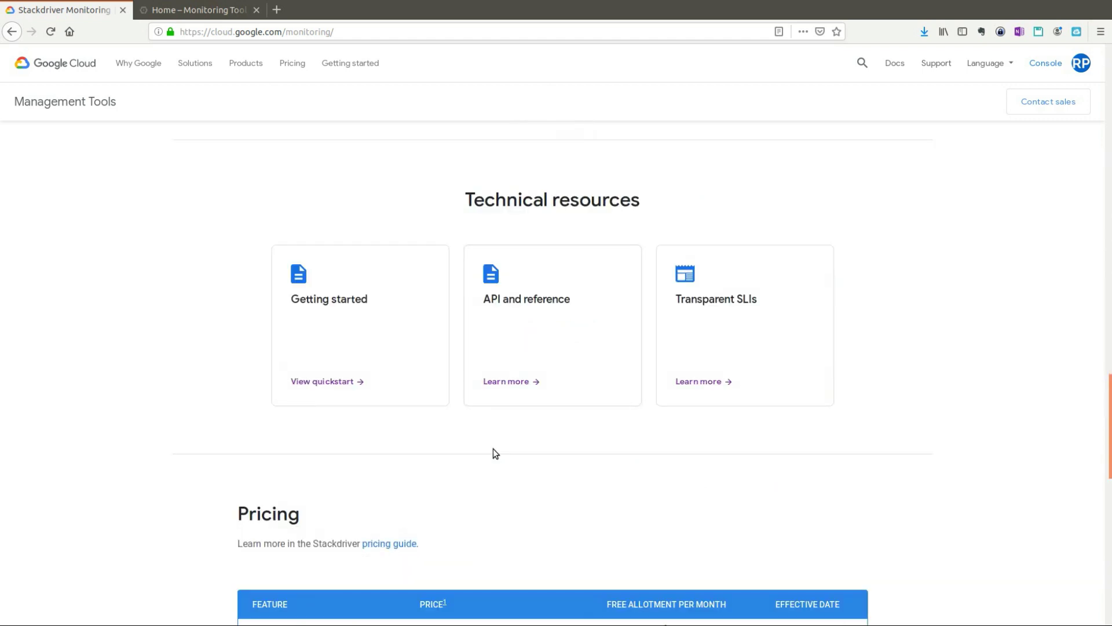
scroll(495, 453, down, 3)
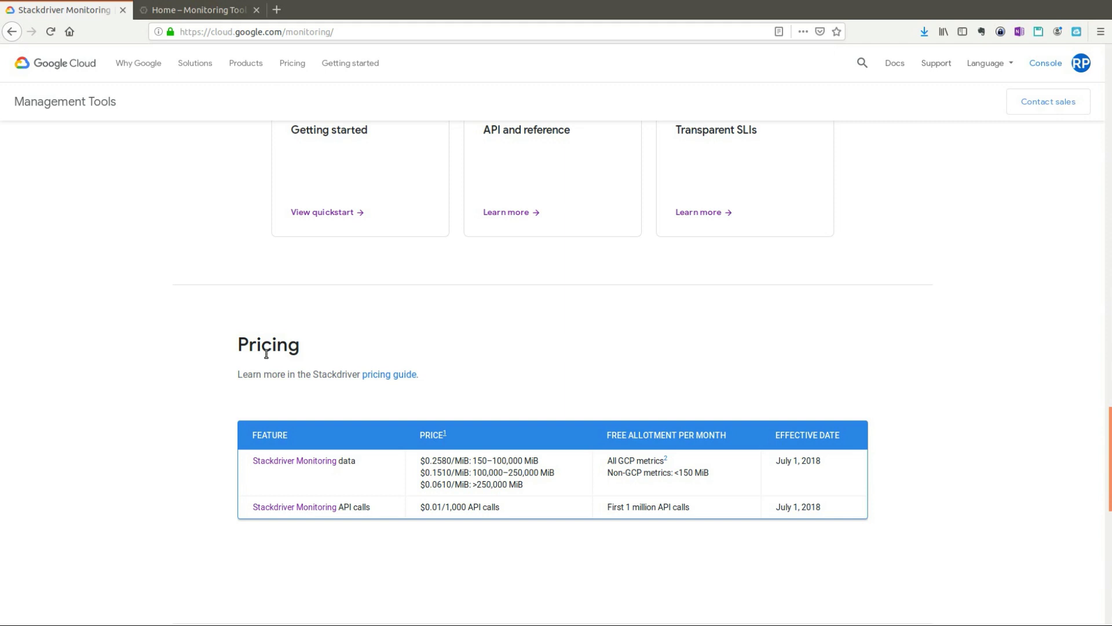
Step: Scroll back up to the Stackdriver Monitoring heading and full-stack monitoring introduction
scroll(266, 353, up, 7)
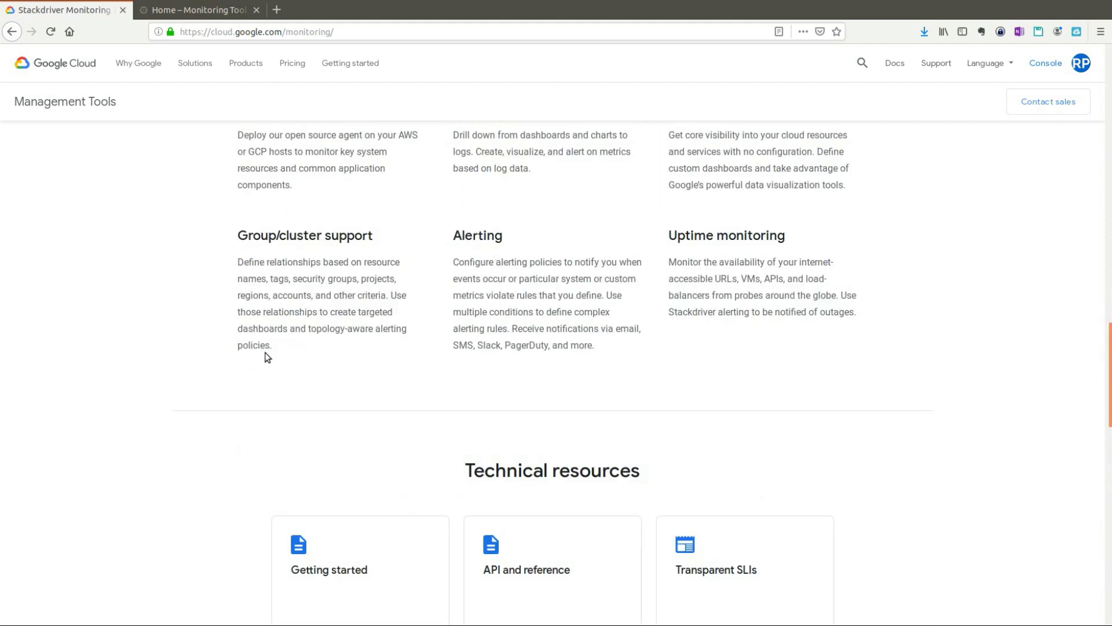
scroll(266, 355, up, 20)
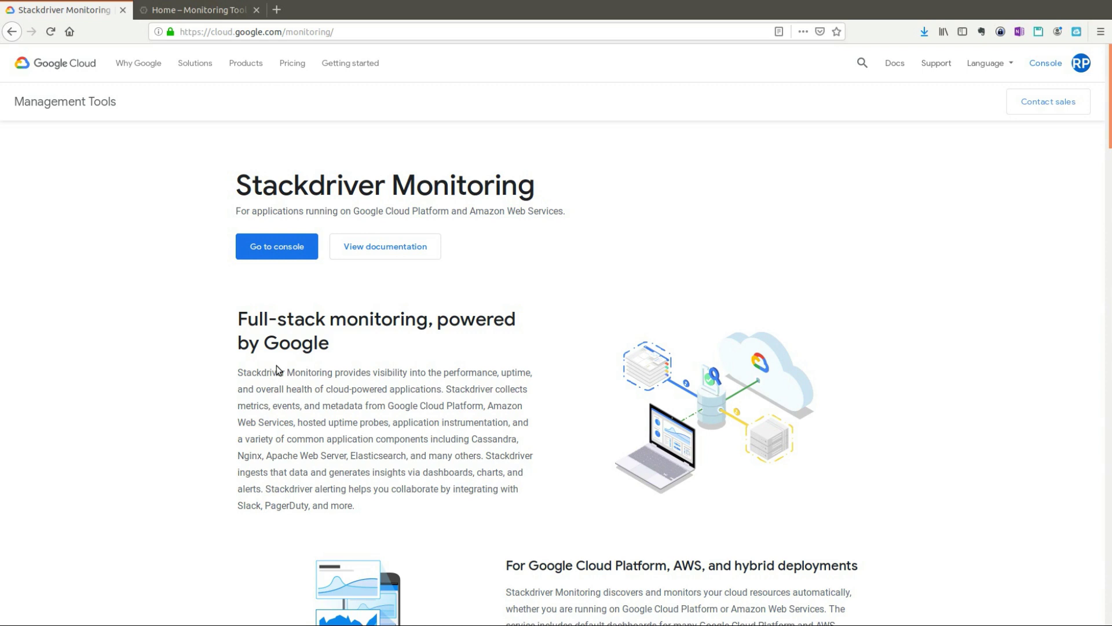
Step: Go to the console and scroll the navigation menu down to the Stackdriver section
click(286, 256)
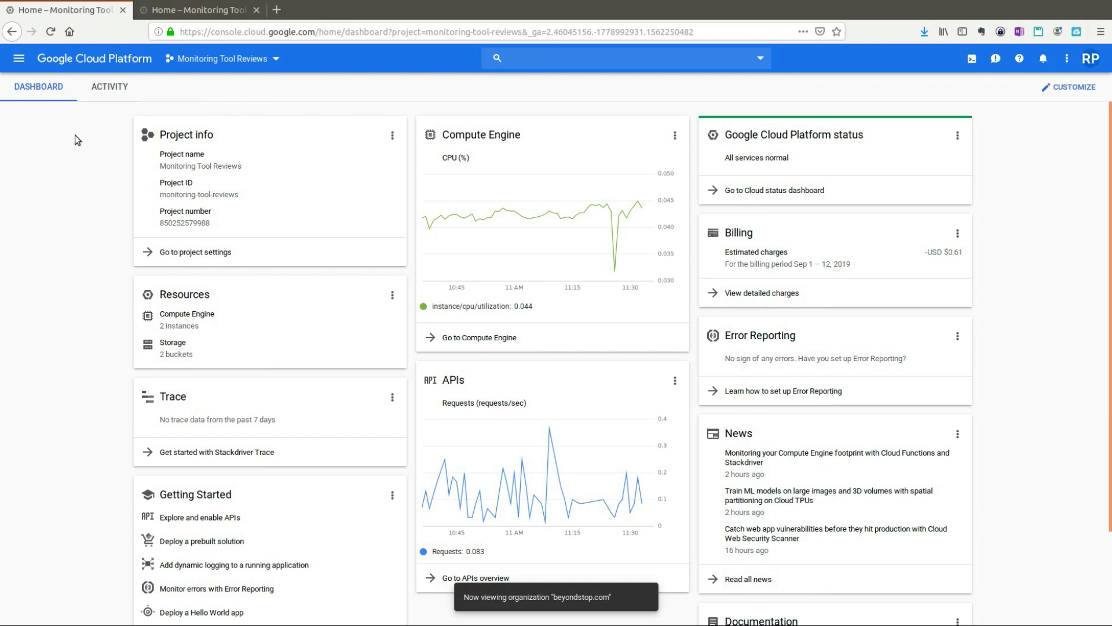
click(20, 59)
scroll(49, 232, down, 5)
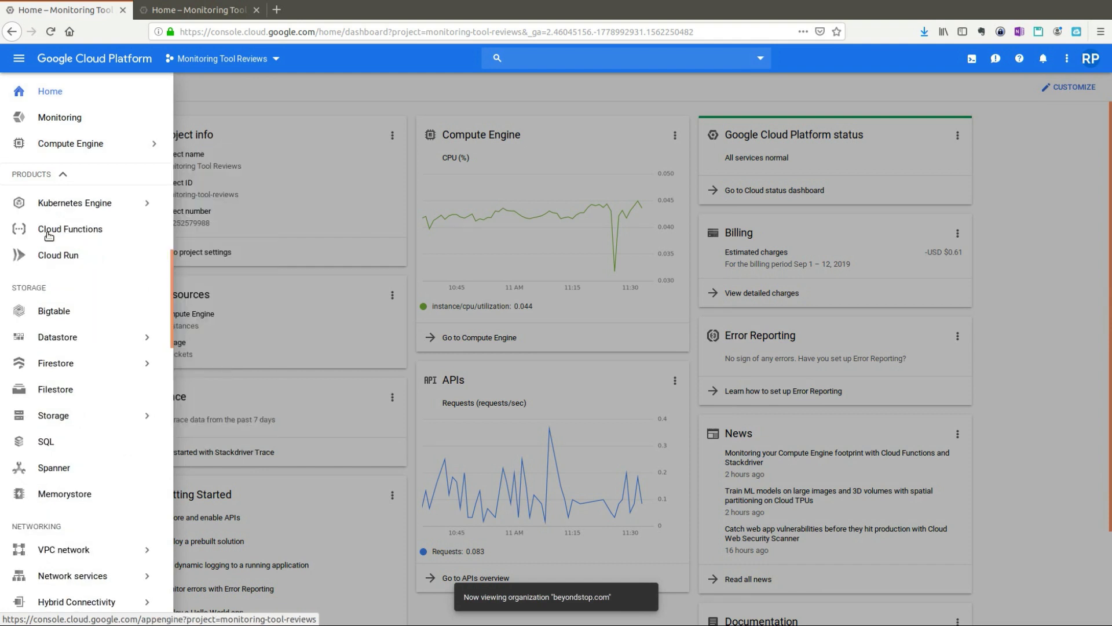
scroll(49, 235, down, 5)
mouse_move(74, 258)
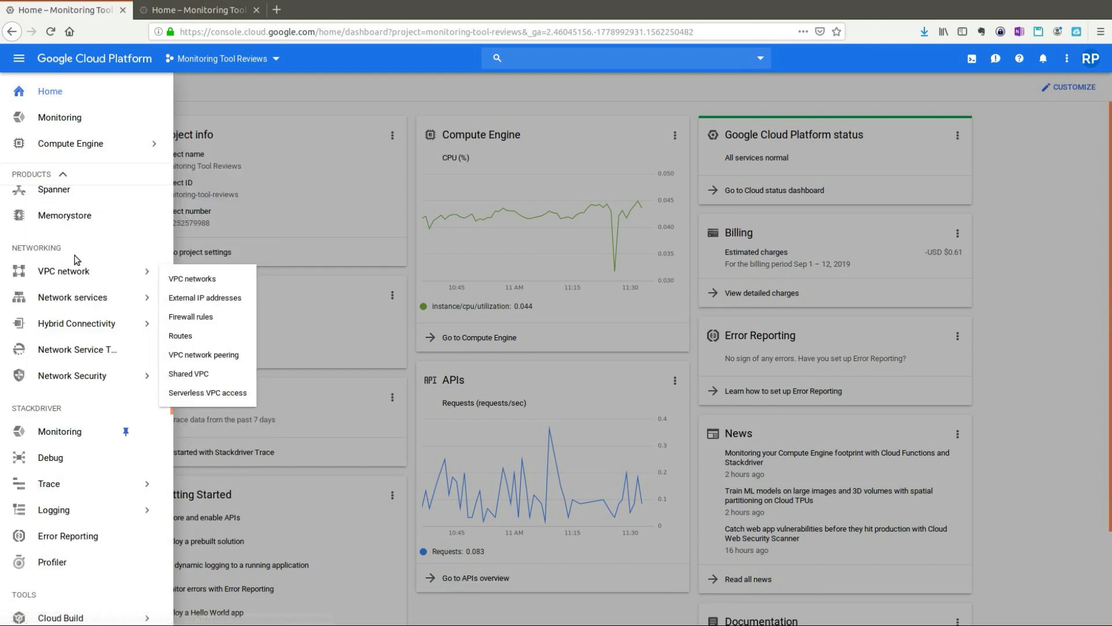
scroll(57, 301, down, 2)
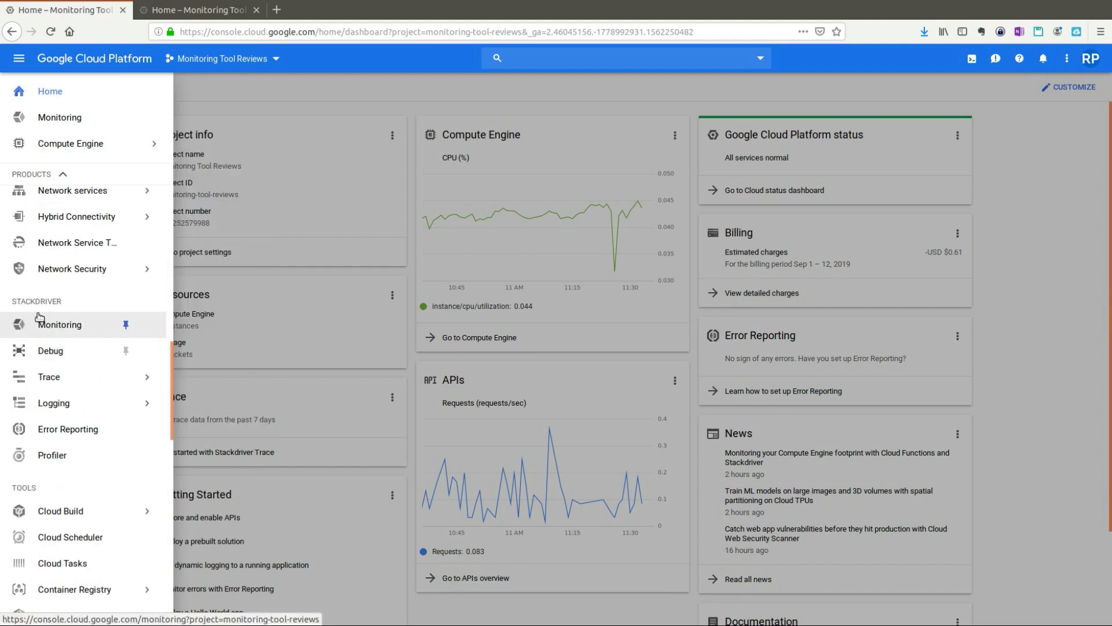
mouse_move(87, 399)
Step: Choose Monitoring under Stackdriver to open the Monitoring Tool Reviews project overview
click(73, 325)
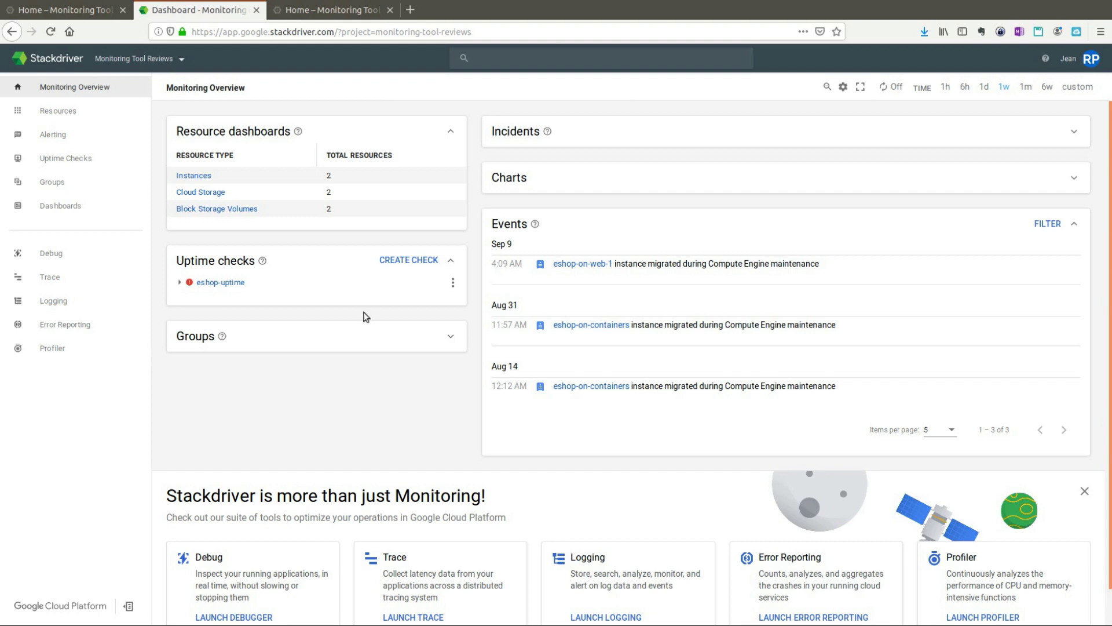
Step: Expand the overview charts and inspect CPU utilization, received, sent and disk read bytes
click(561, 186)
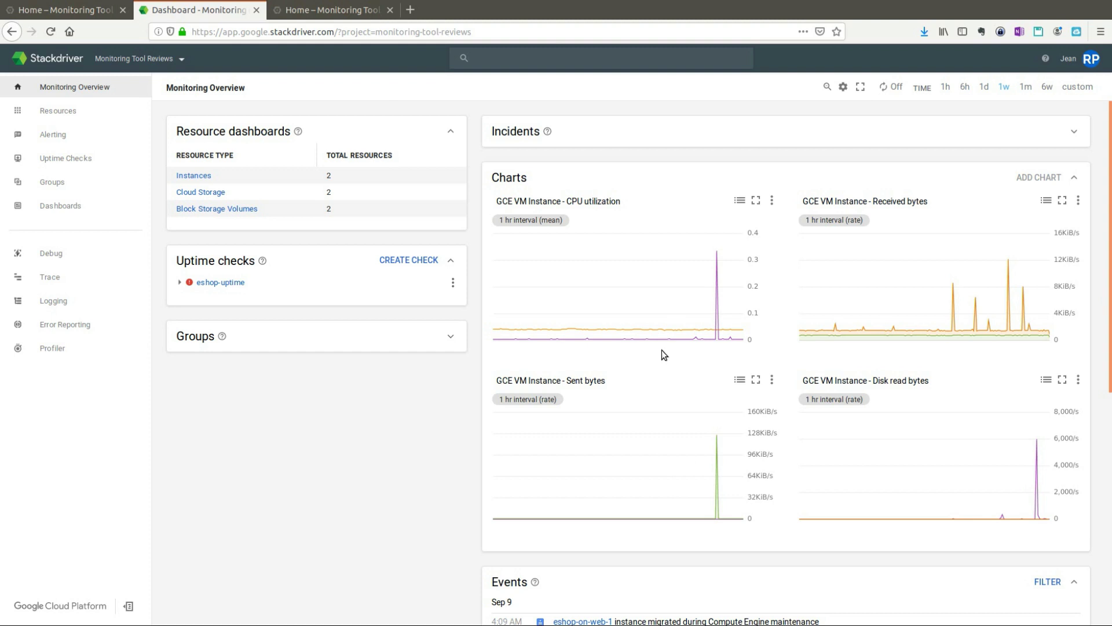
mouse_move(664, 296)
mouse_move(675, 447)
scroll(623, 347, down, 5)
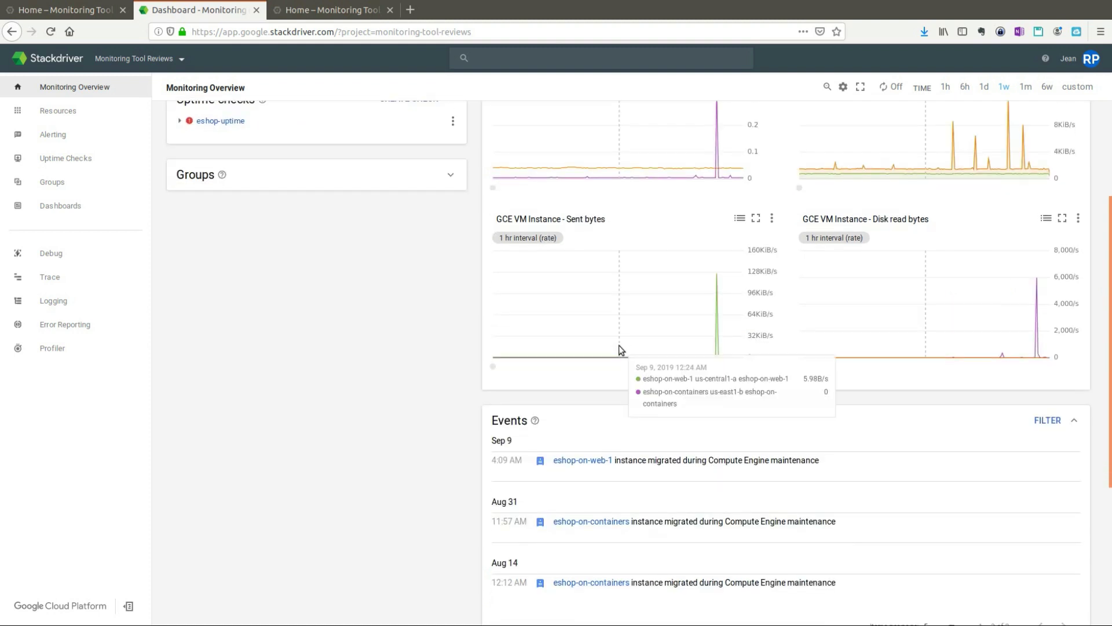
scroll(618, 348, up, 5)
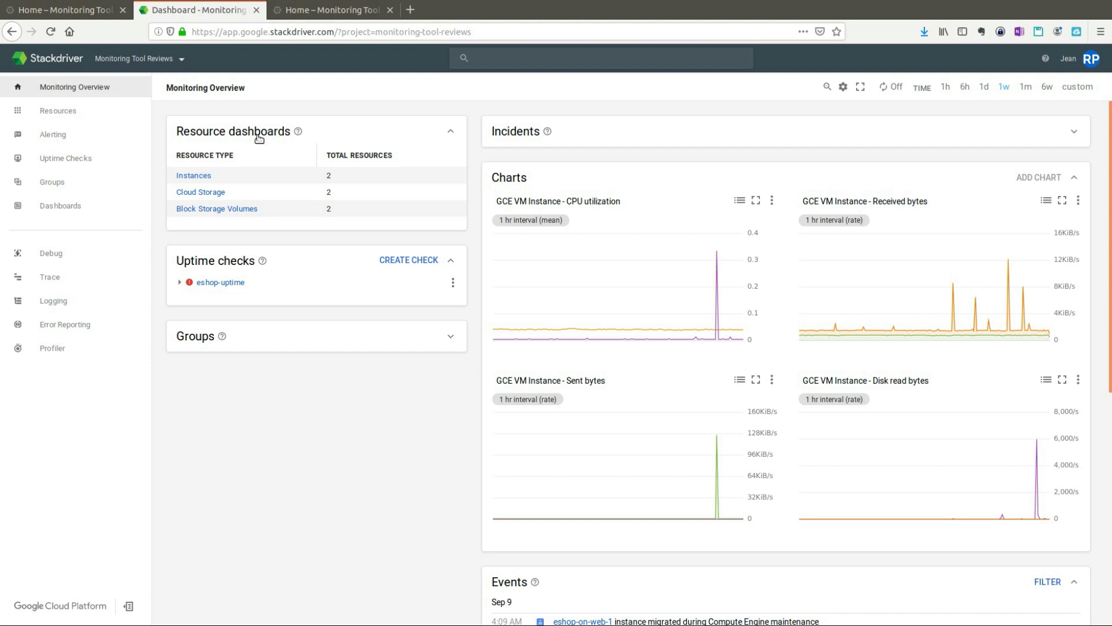
Step: Review CPU for eshop-on-containers and eshop-on-web-1, then bring up the Resources submenu
mouse_move(66, 112)
mouse_move(75, 111)
click(178, 207)
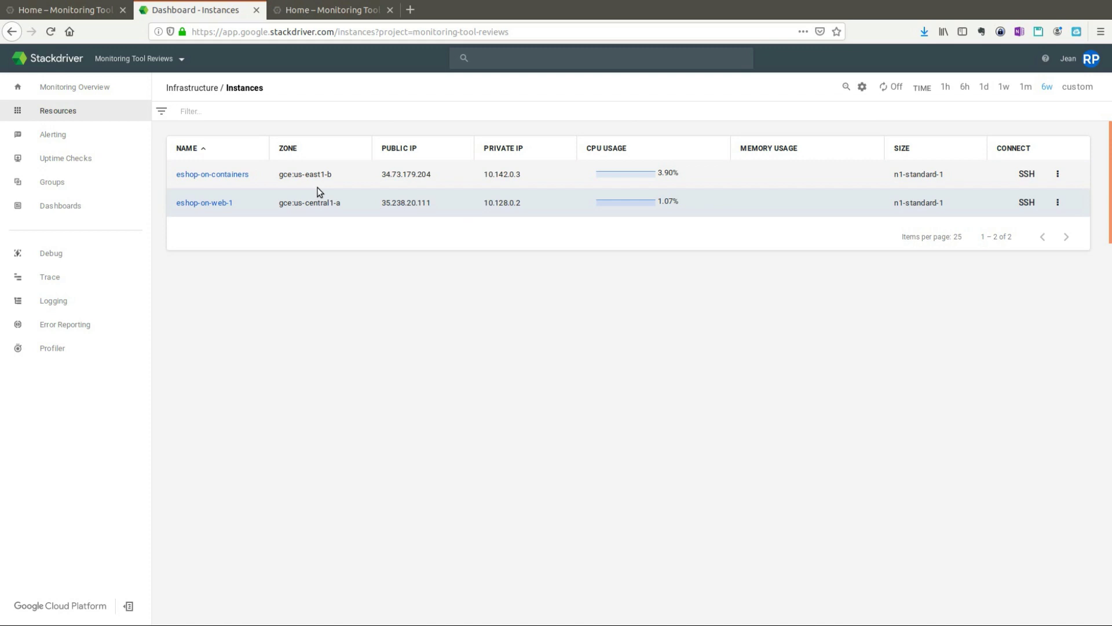
mouse_move(73, 110)
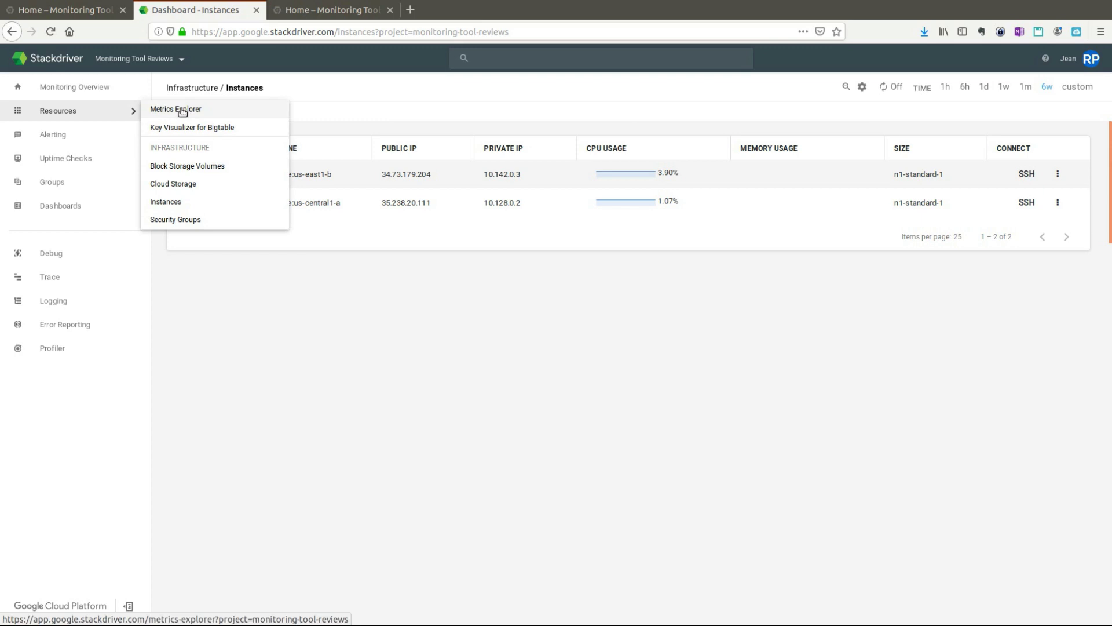
Step: Open Metrics Explorer and scroll through the list of resource types and metrics
click(183, 110)
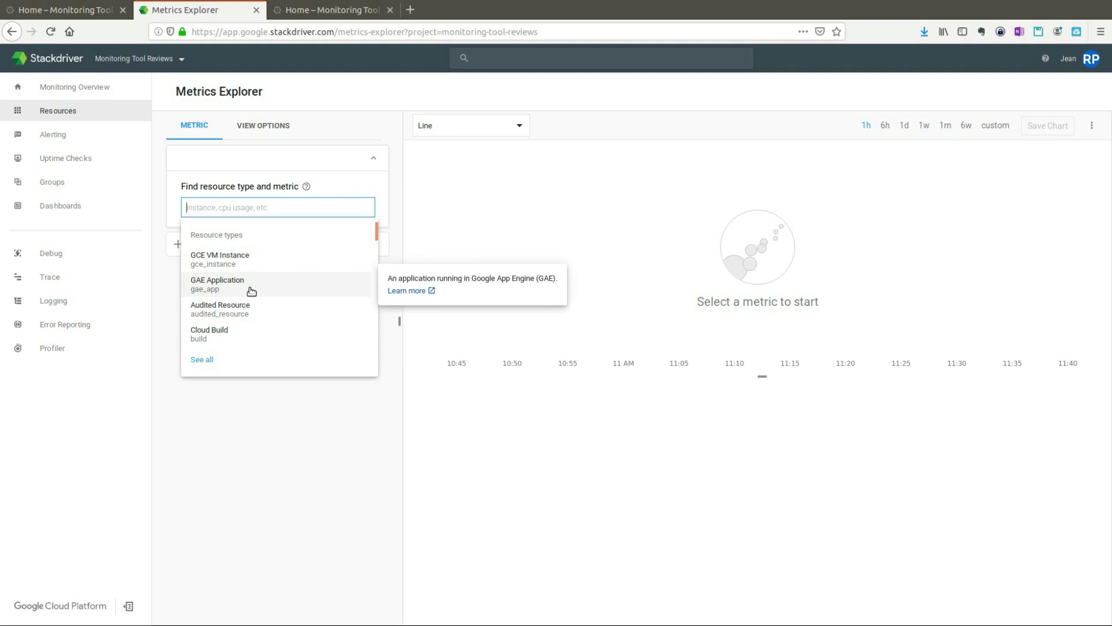
scroll(251, 291, down, 3)
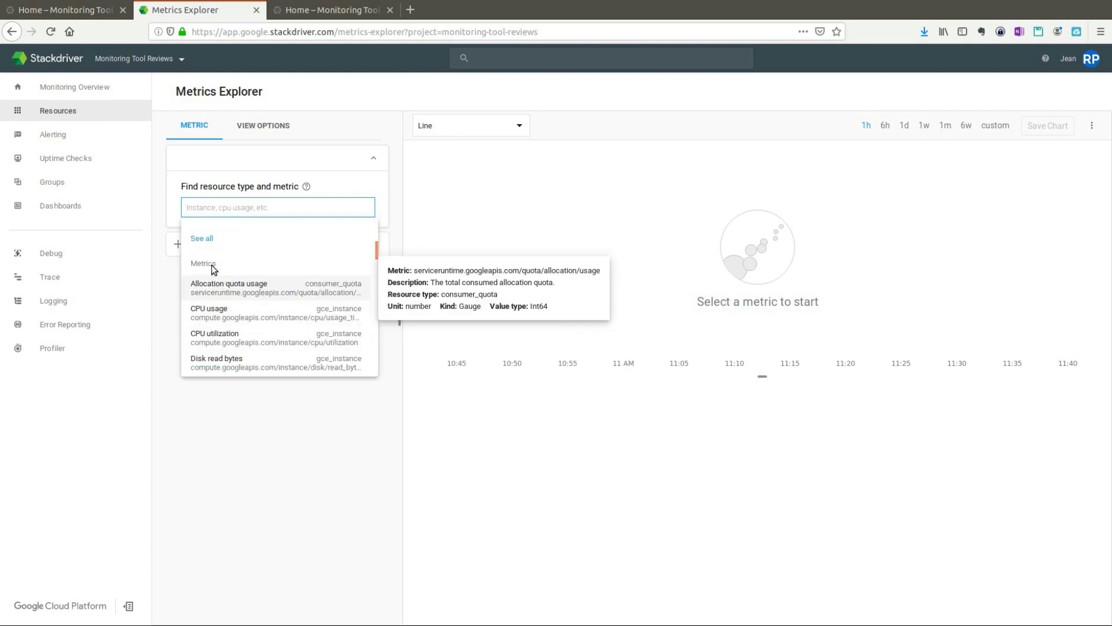
scroll(274, 325, up, 2)
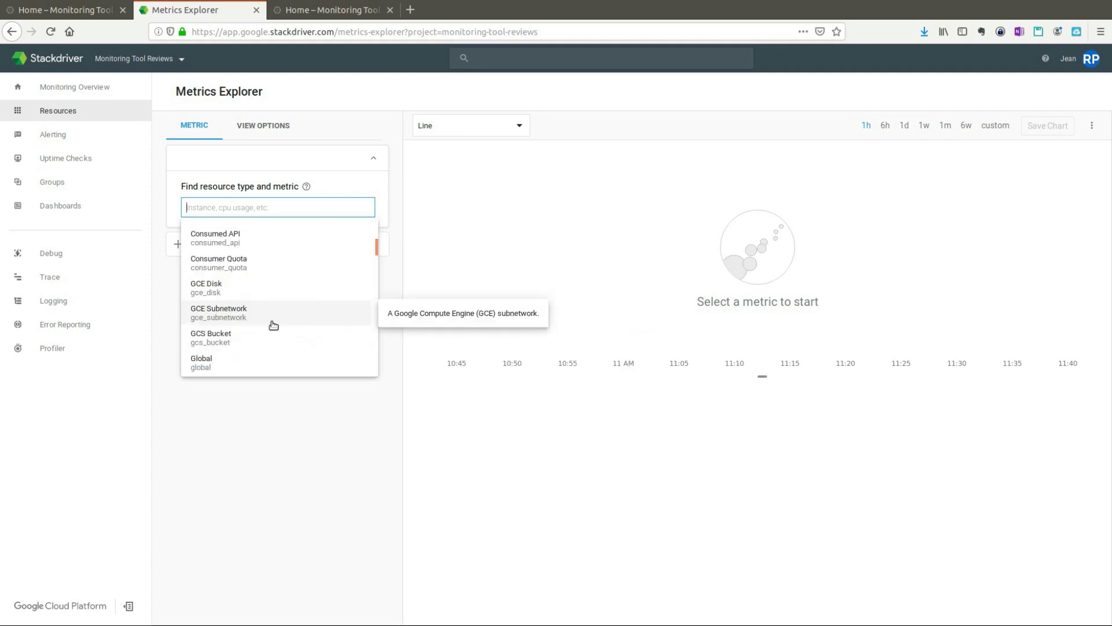
scroll(266, 307, down, 3)
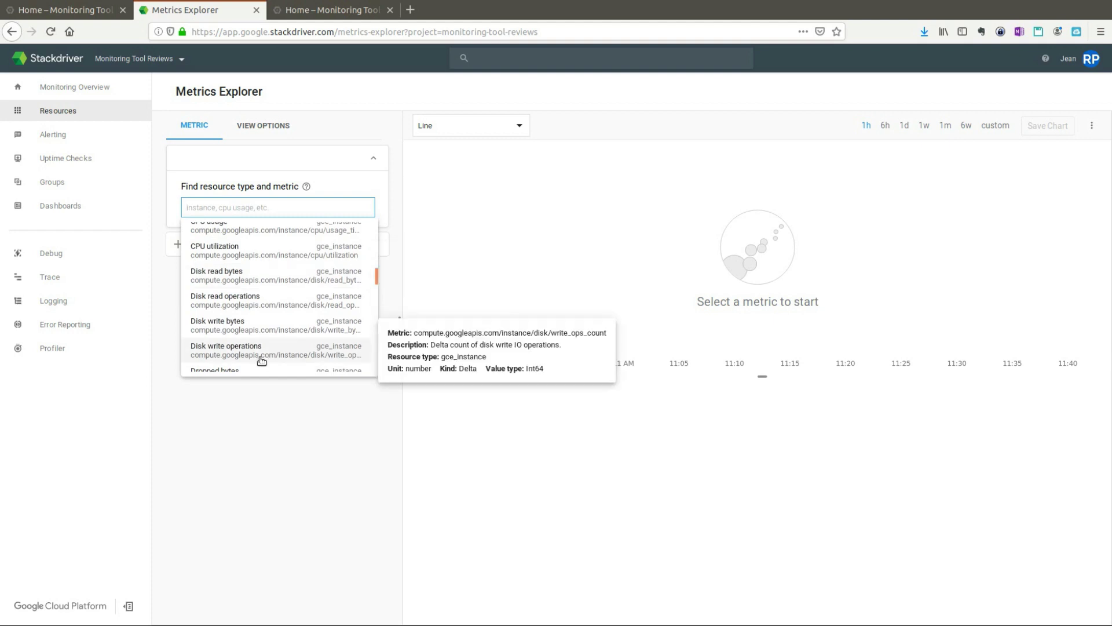
Step: Chart Disk read bytes for GCE VM instances over a 1-month time range
click(253, 280)
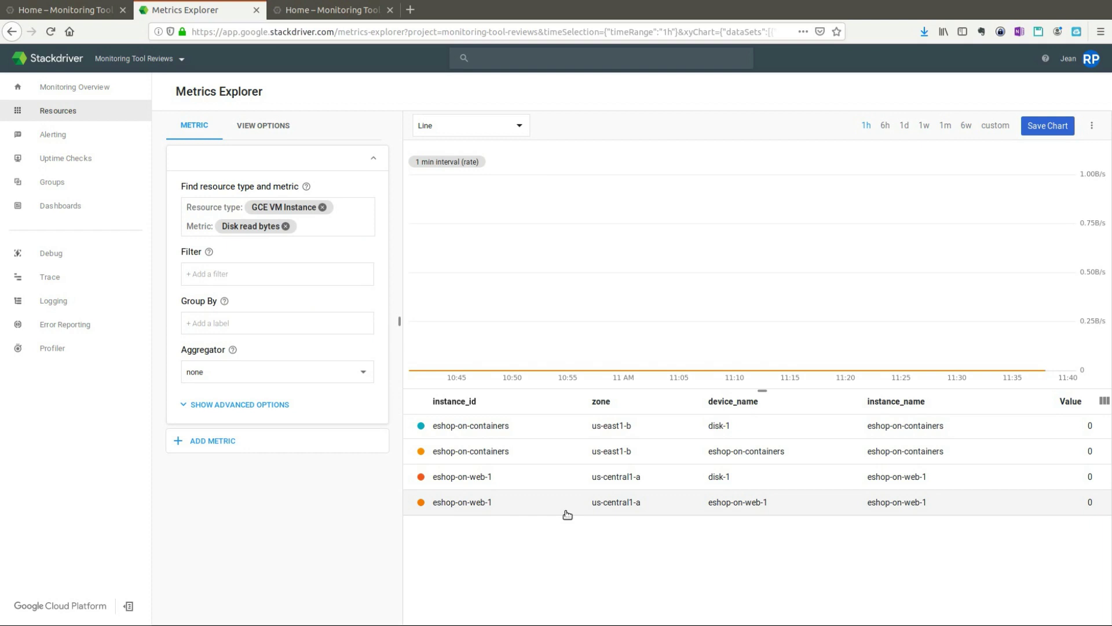
click(946, 126)
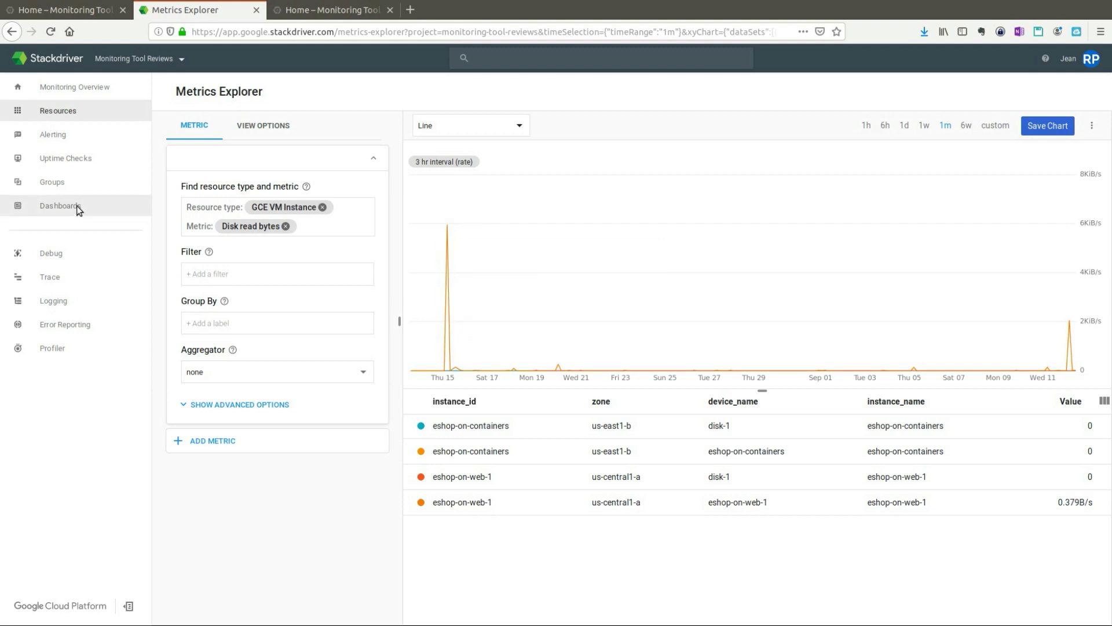
Step: Add and save a chart titled 'CPU utilization' using the CPU utilization metric on the new dashboard
mouse_move(78, 209)
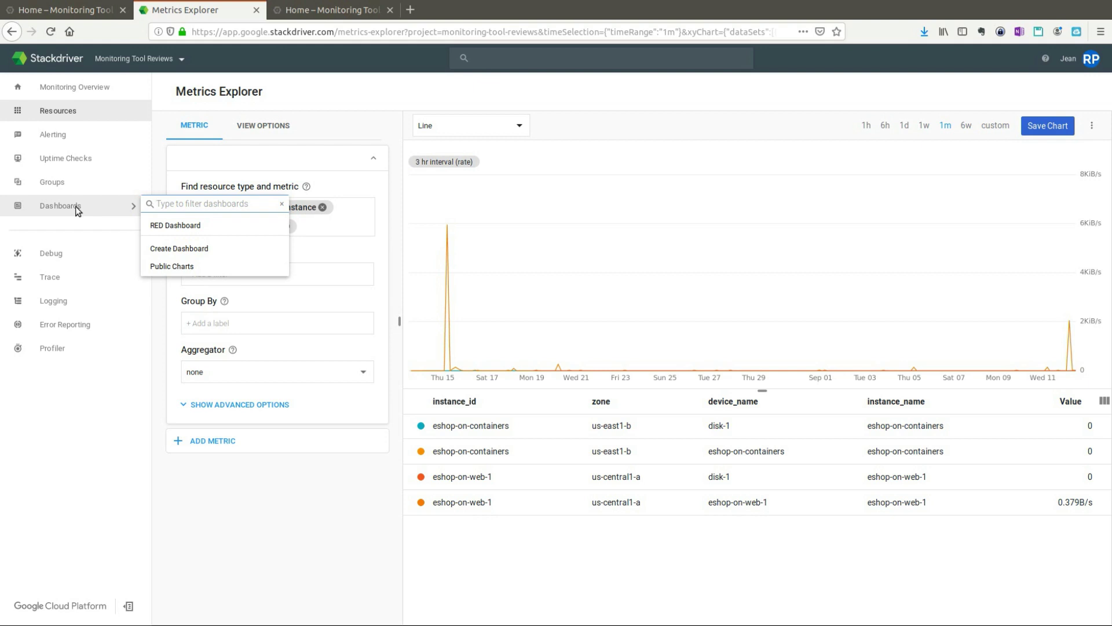
click(111, 207)
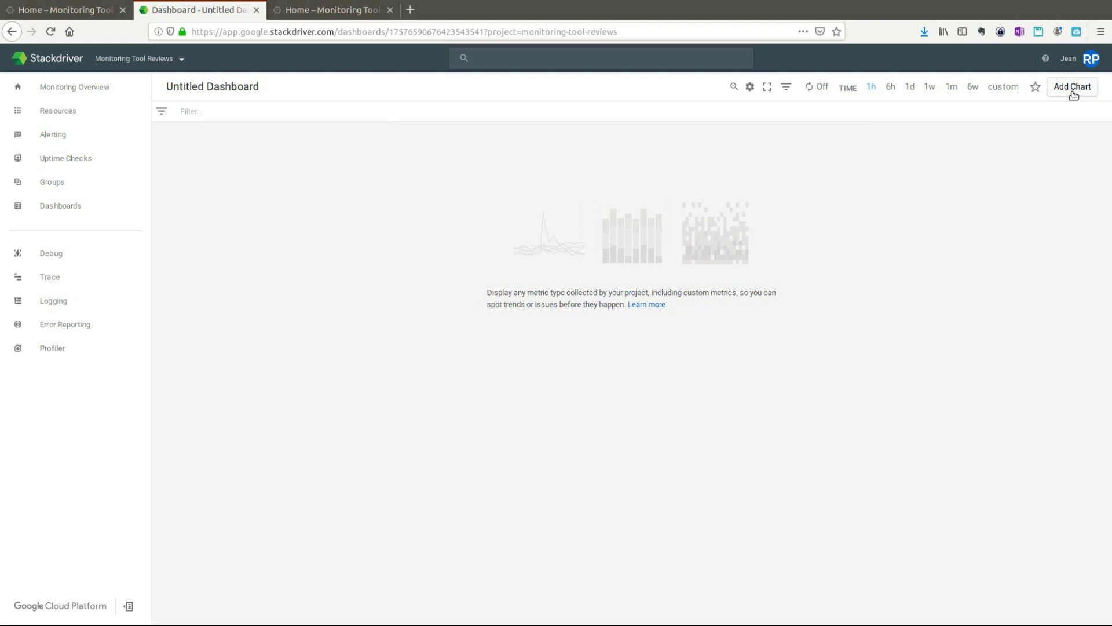
click(1072, 87)
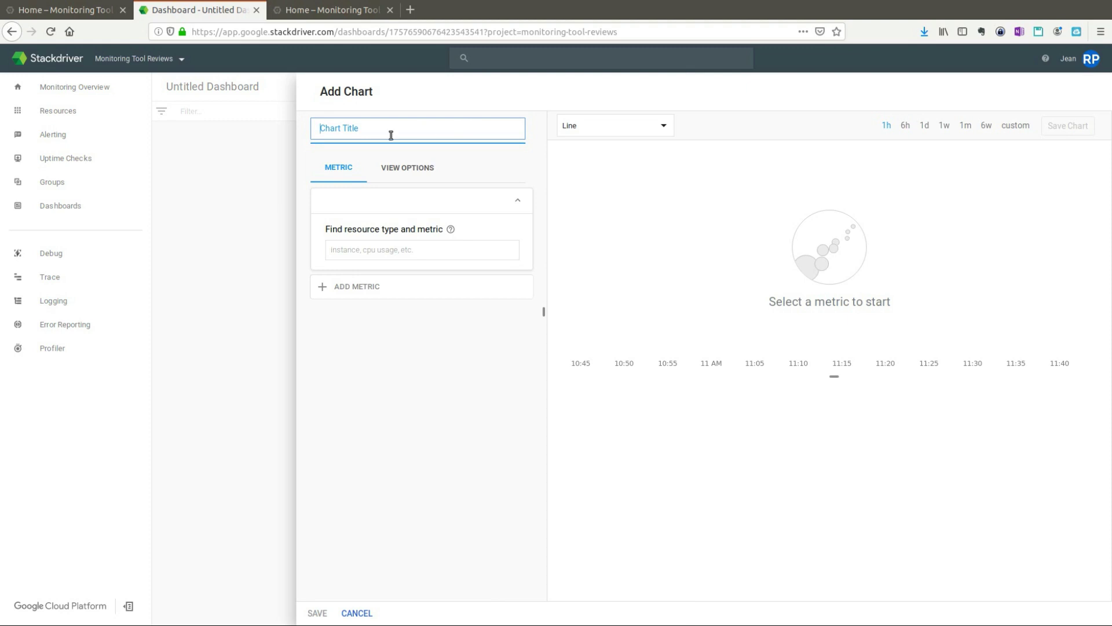
text(CPU utilization)
click(399, 251)
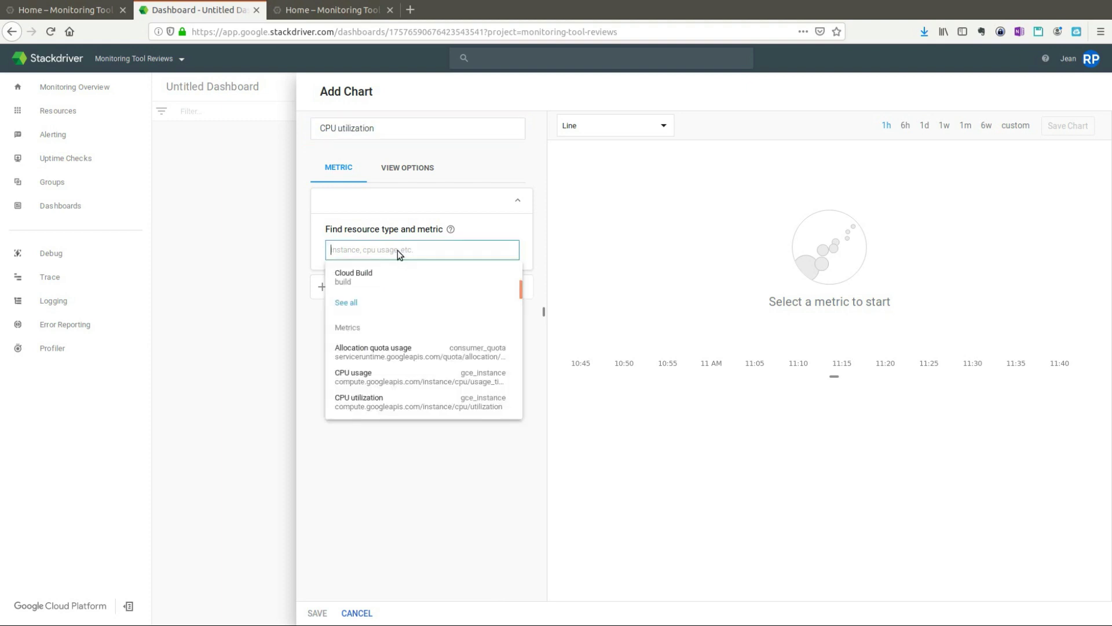
text(cpu)
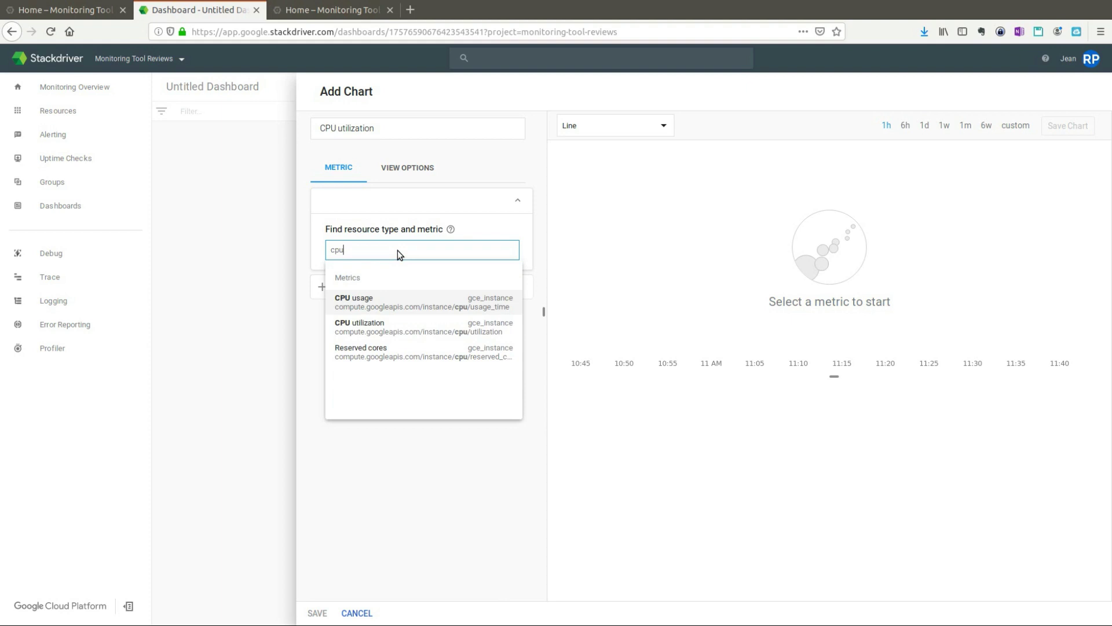
click(394, 330)
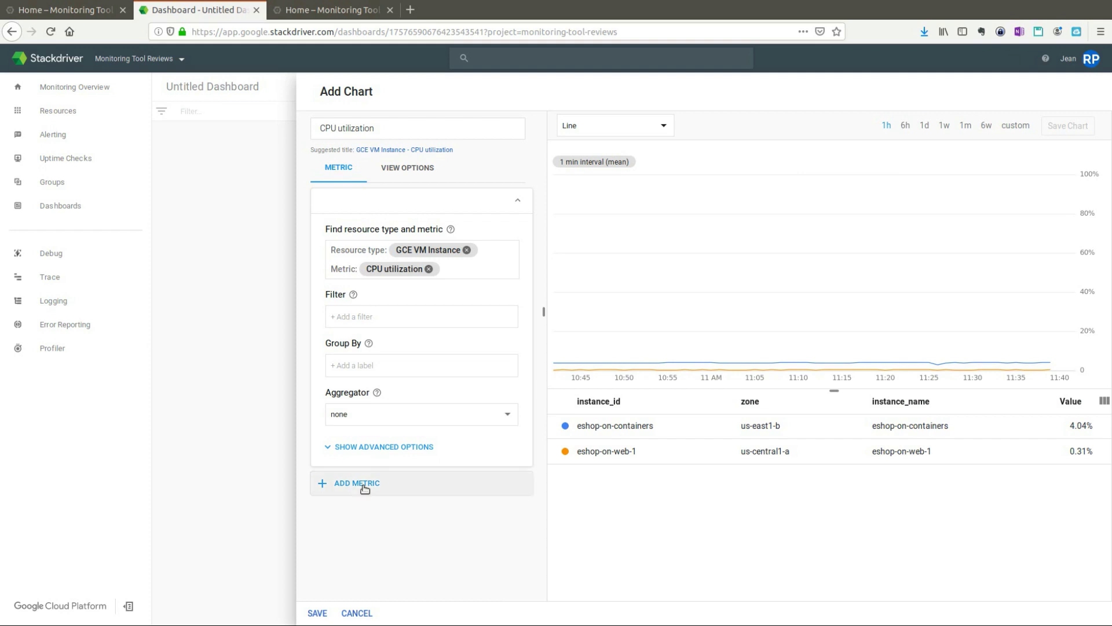
click(364, 489)
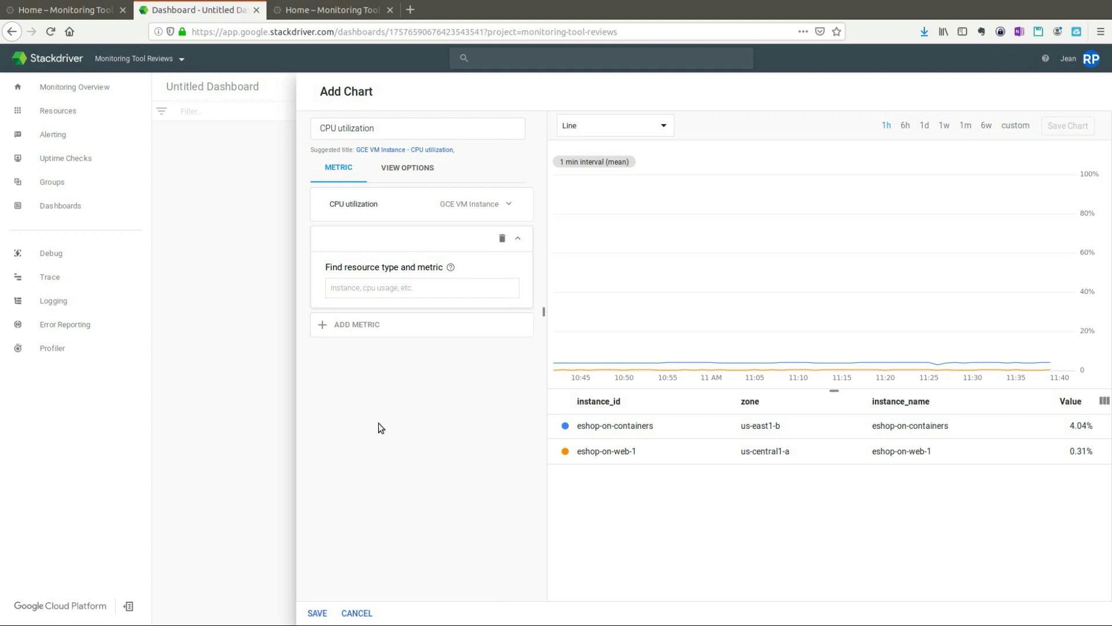
click(317, 613)
double_click(261, 86)
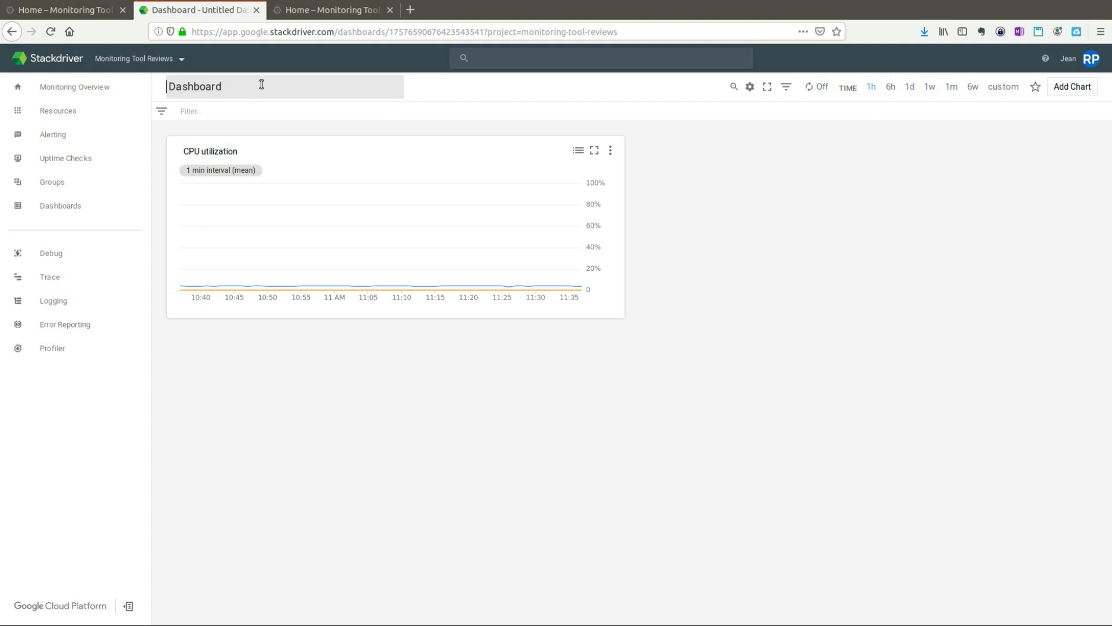
Step: Prefix the dashboard title with 'Utilization' so it reads 'Utilization Dashboard'
text(Utilization)
click(345, 358)
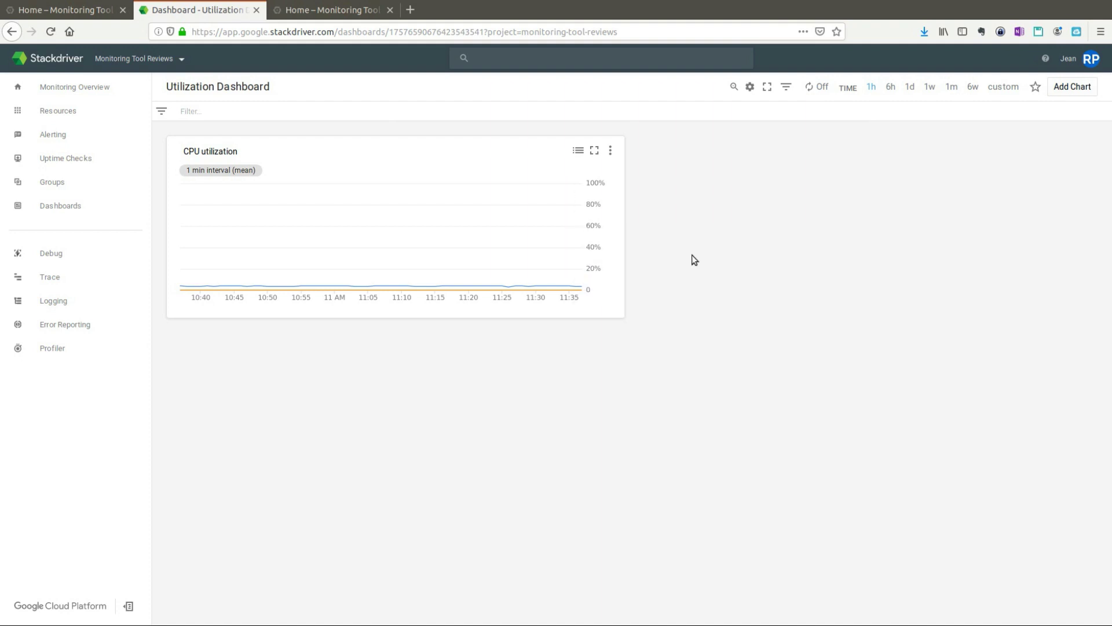
click(1075, 87)
Step: Add a new chart to the Utilization Dashboard titled Errors
click(1076, 87)
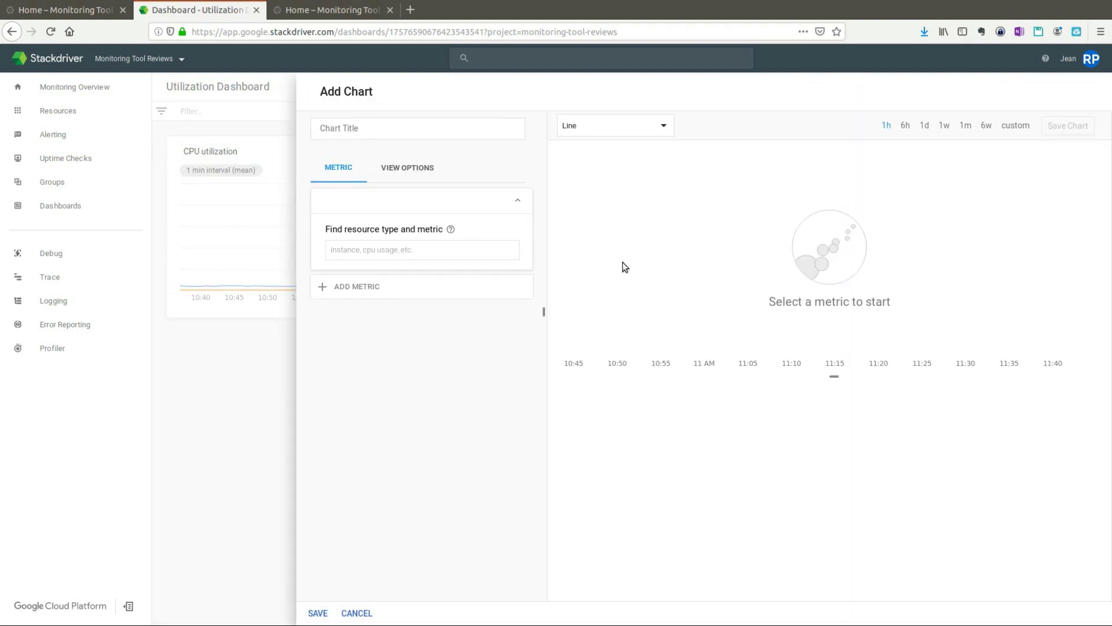
click(424, 130)
text(E)
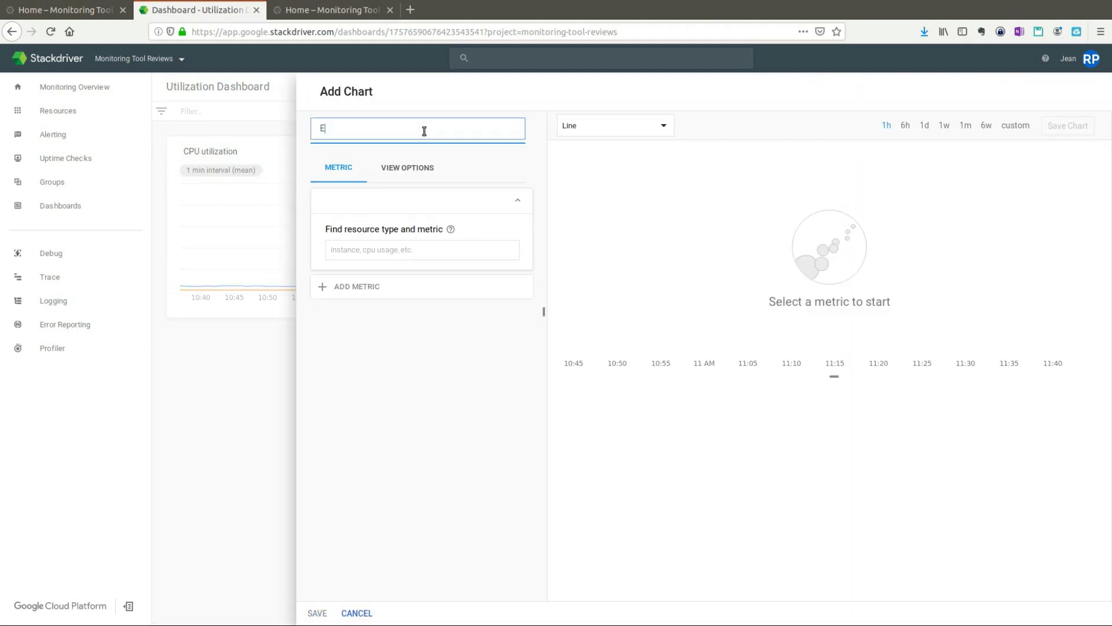
text(rrors)
Step: Search 'dropp' and plot the Dropped bytes metric on the Errors chart
click(398, 250)
text(eero)
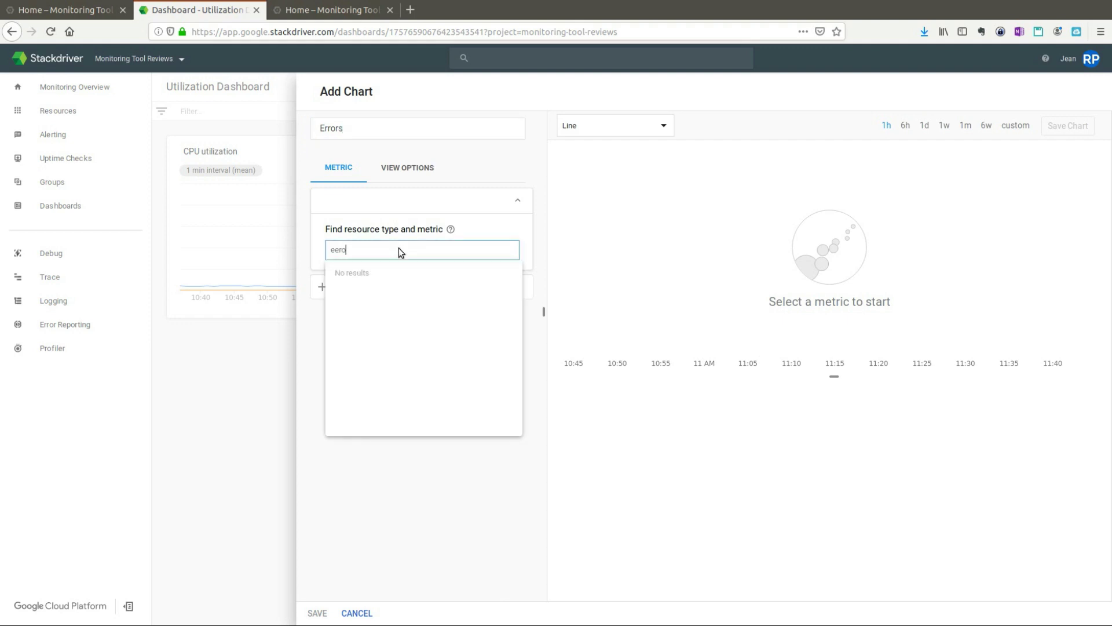
key(BackSpace)
key(BackSpace)
key(BackSpace)
text(rror)
key(BackSpace)
key(BackSpace)
key(BackSpace)
key(BackSpace)
key(BackSpace)
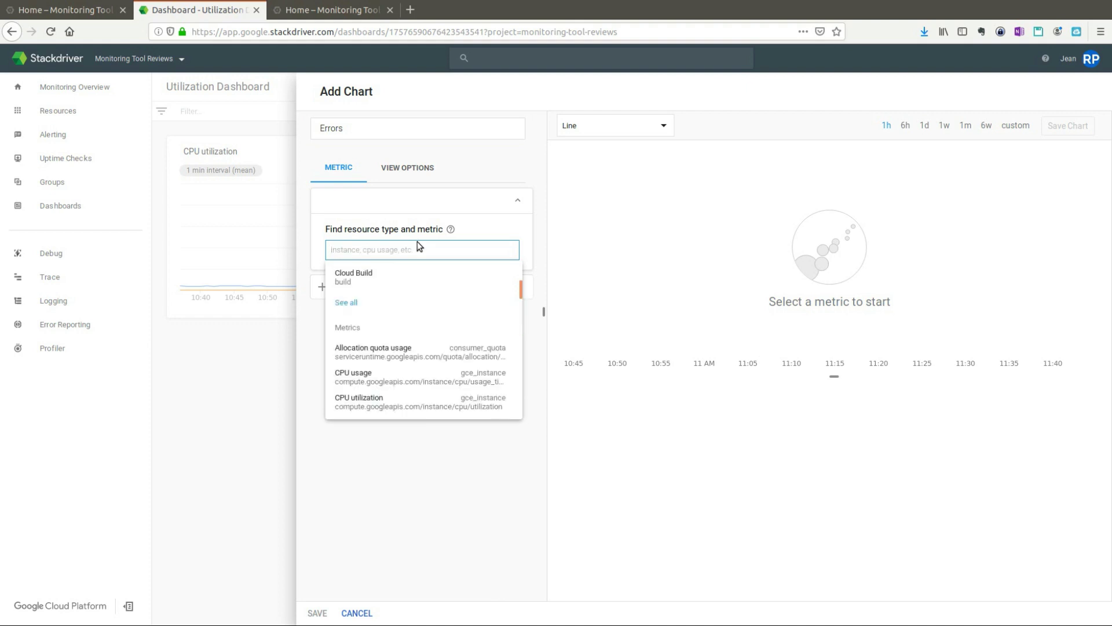
text(requ)
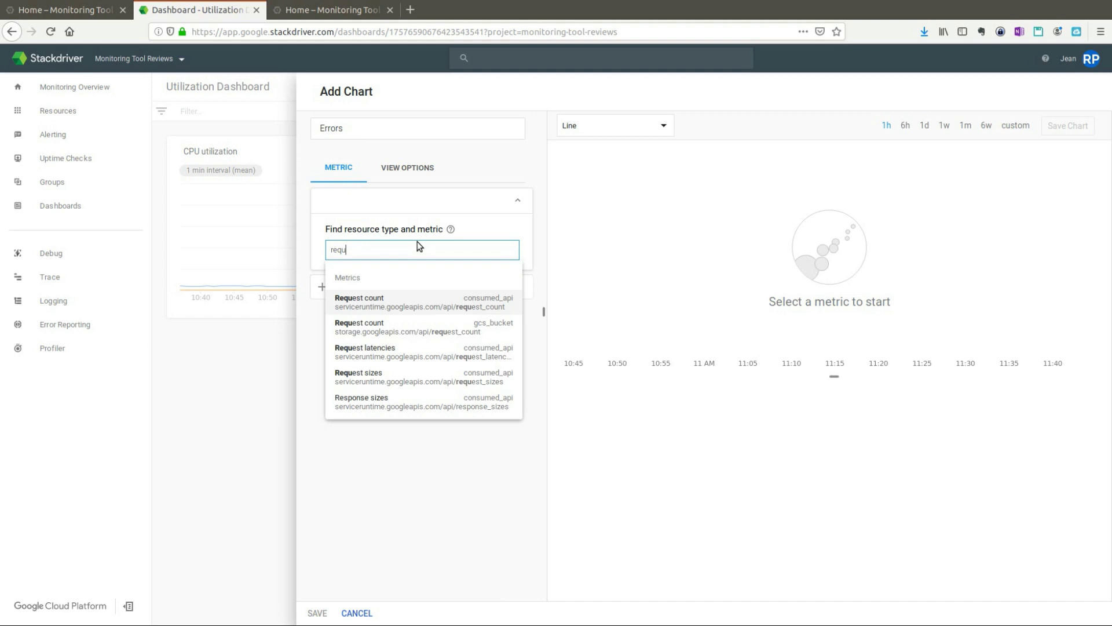
key(BackSpace)
key(BackSpace)
key(BackSpace)
key(BackSpace)
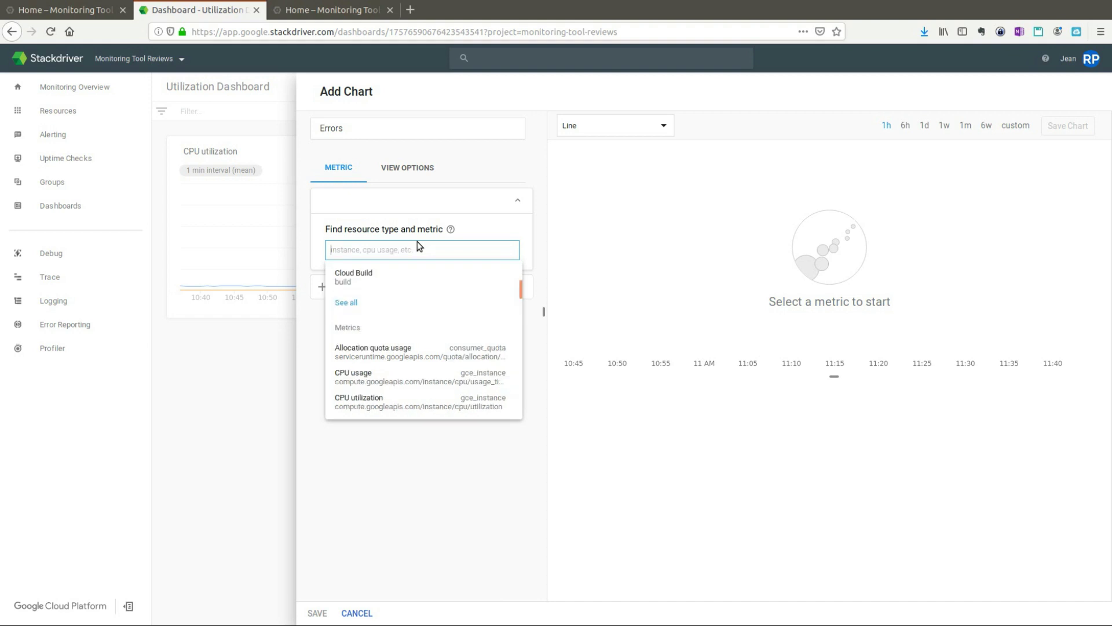
text(dropp)
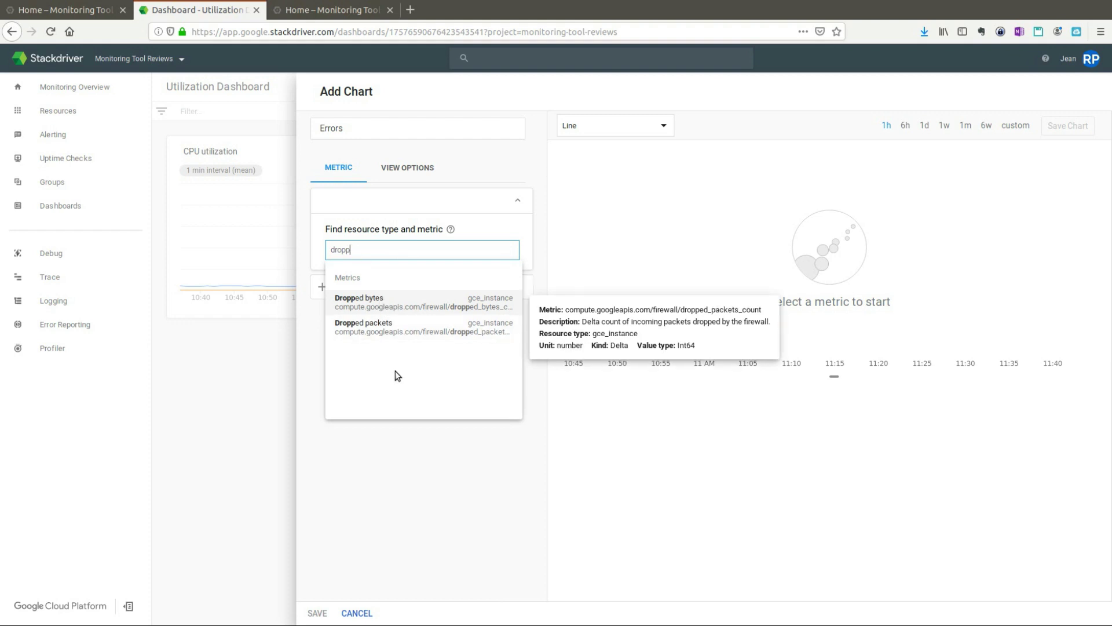
click(384, 302)
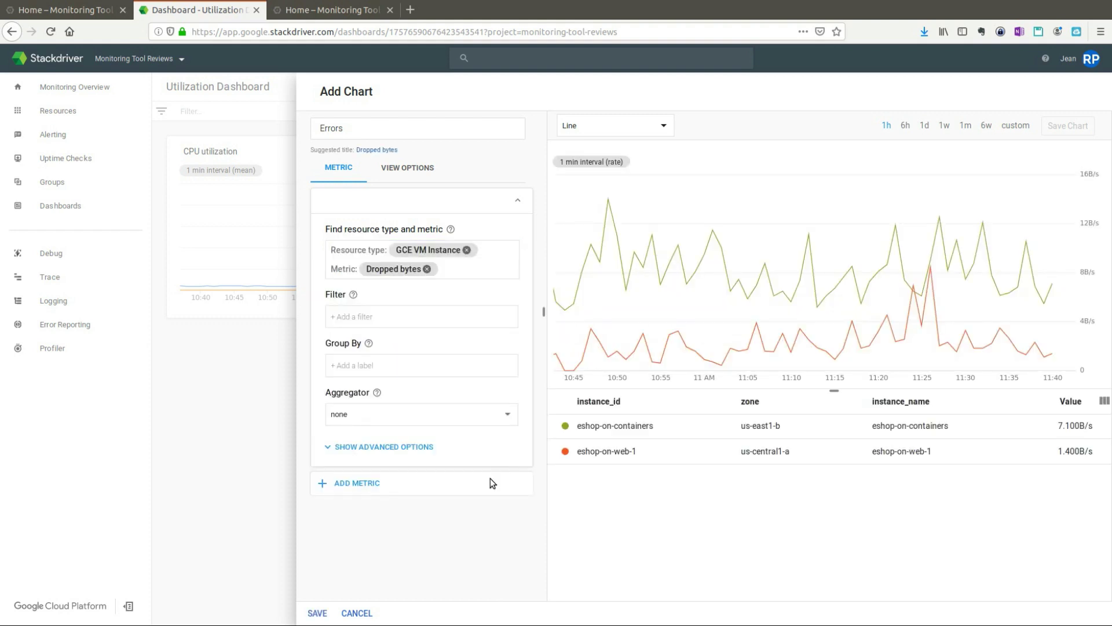
click(377, 486)
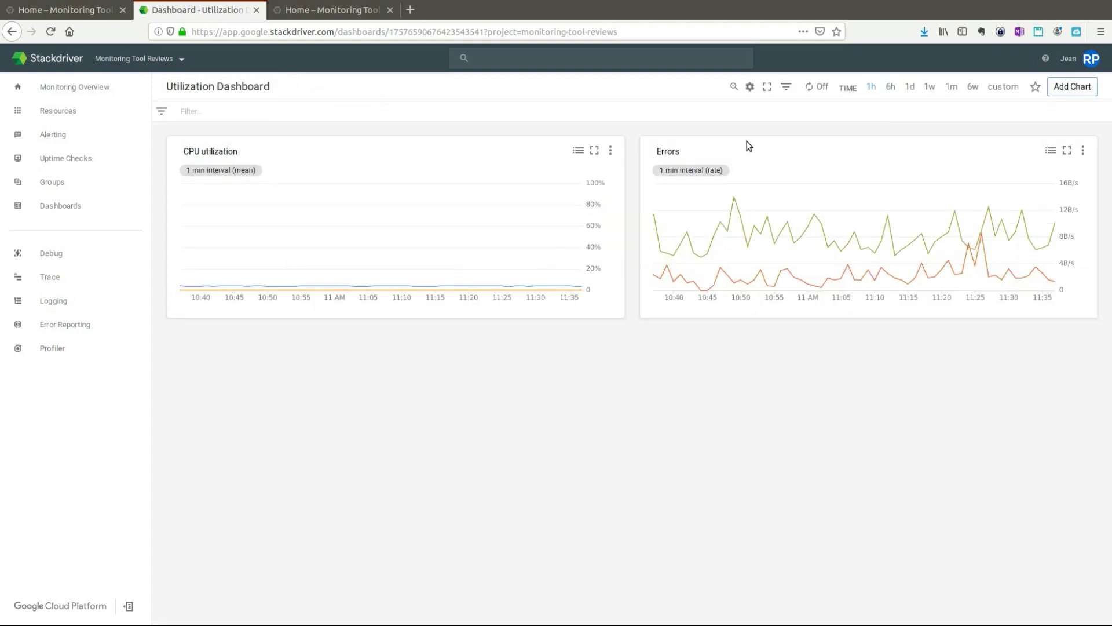
drag(749, 146, 884, 226)
Step: Read the chart values and switch the dashboard's Auto Refresh to On
mouse_move(869, 259)
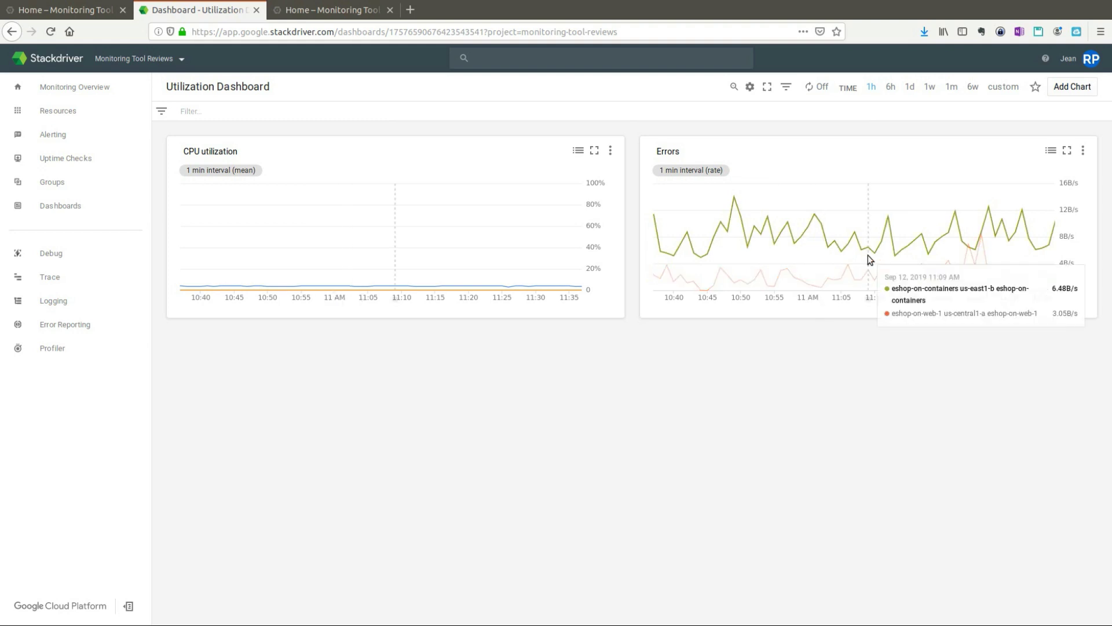
mouse_move(370, 293)
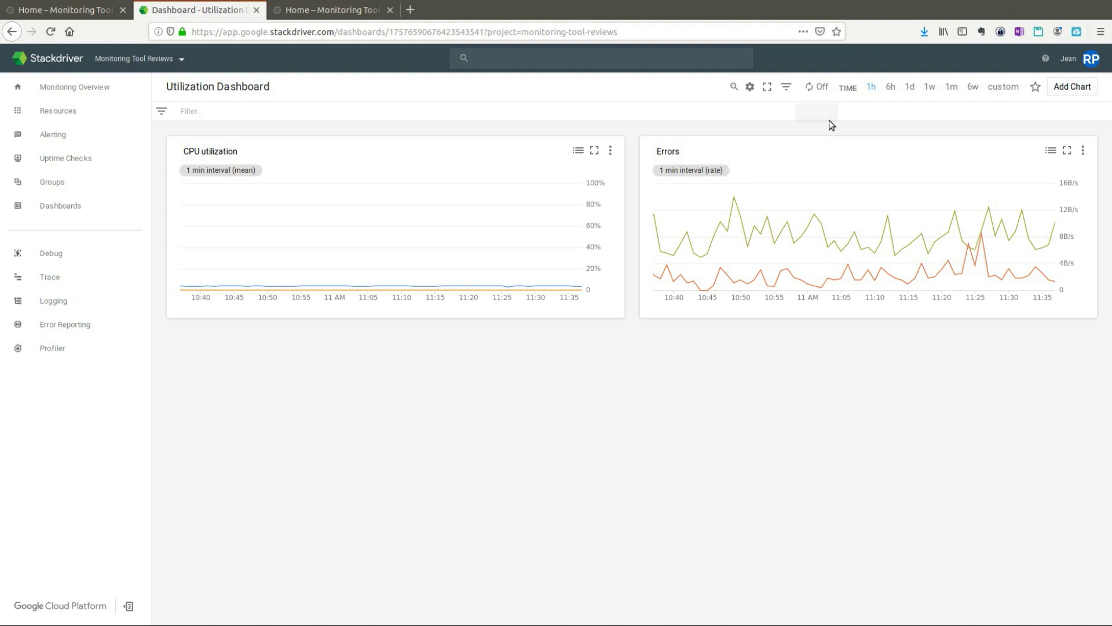
click(816, 88)
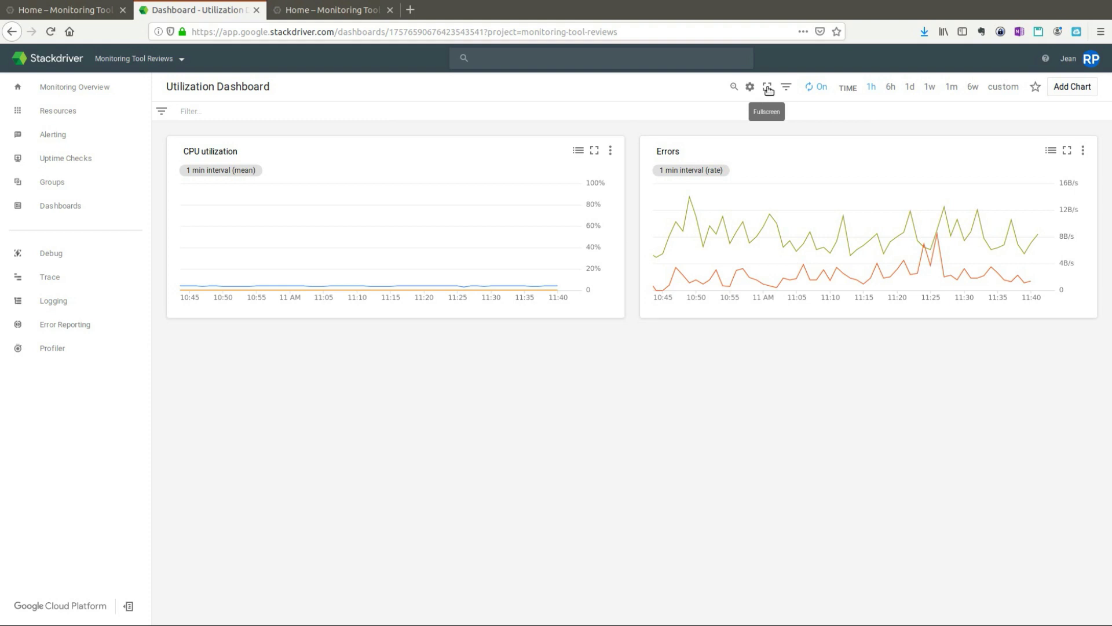
Step: Toggle the Utilization Dashboard's fullscreen view on and back off
click(768, 87)
key(Escape)
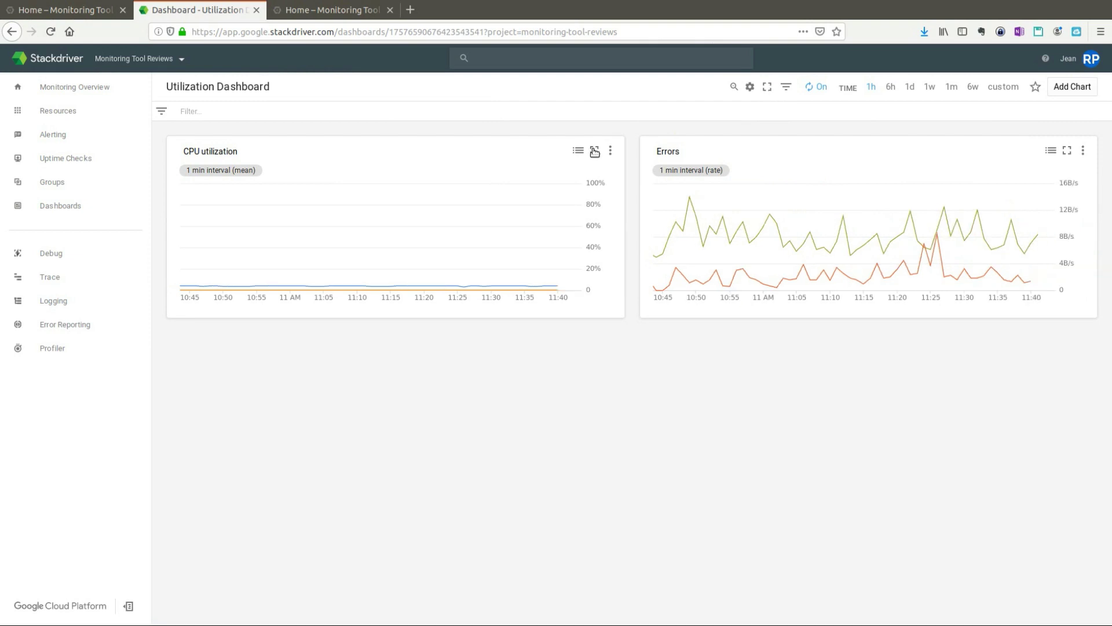
mouse_move(667, 282)
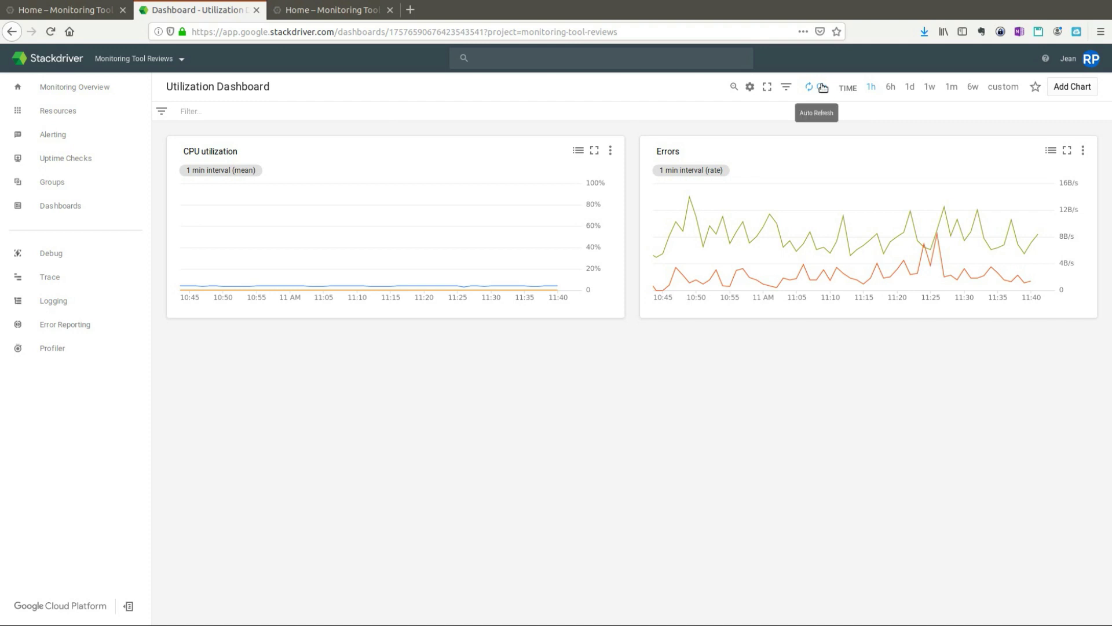
mouse_move(832, 272)
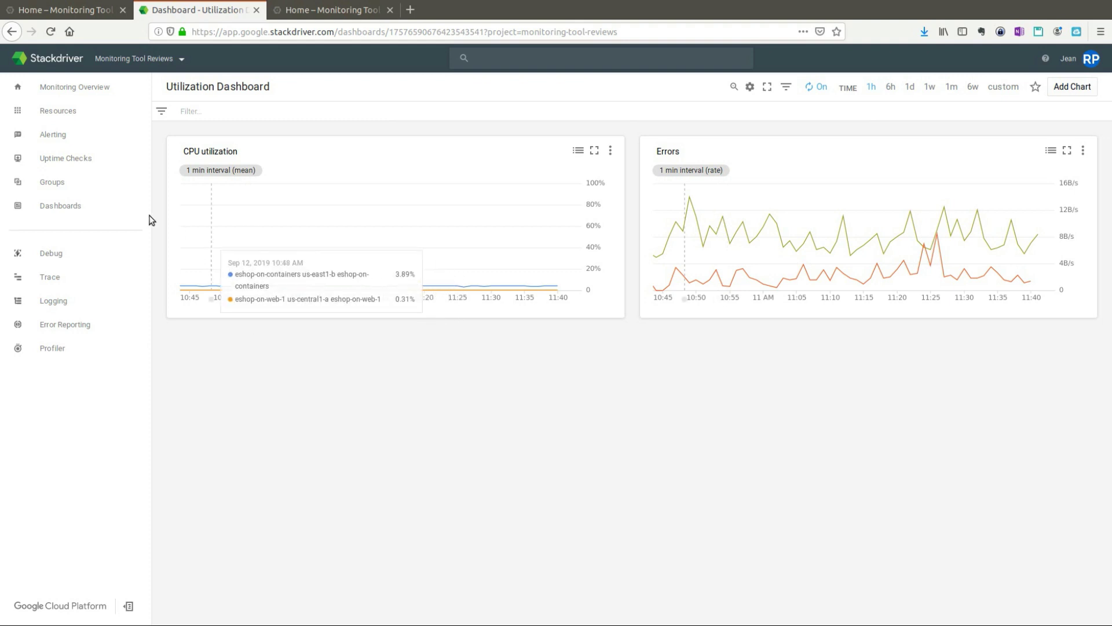
mouse_move(66, 135)
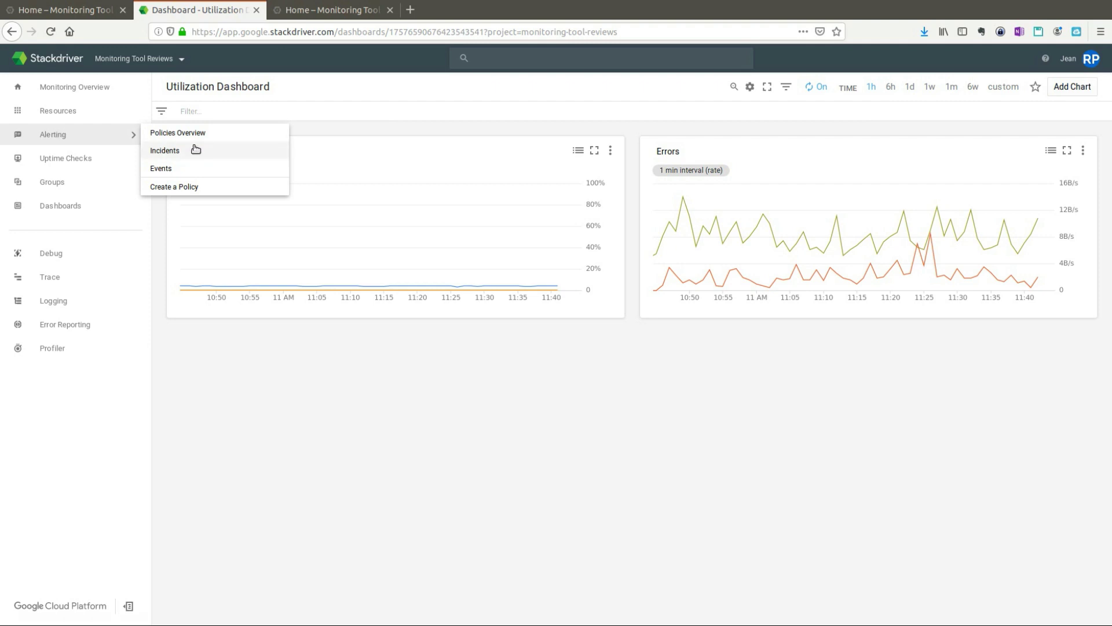
Step: Create a new alerting policy with a condition named 'dropped packets'
mouse_move(189, 189)
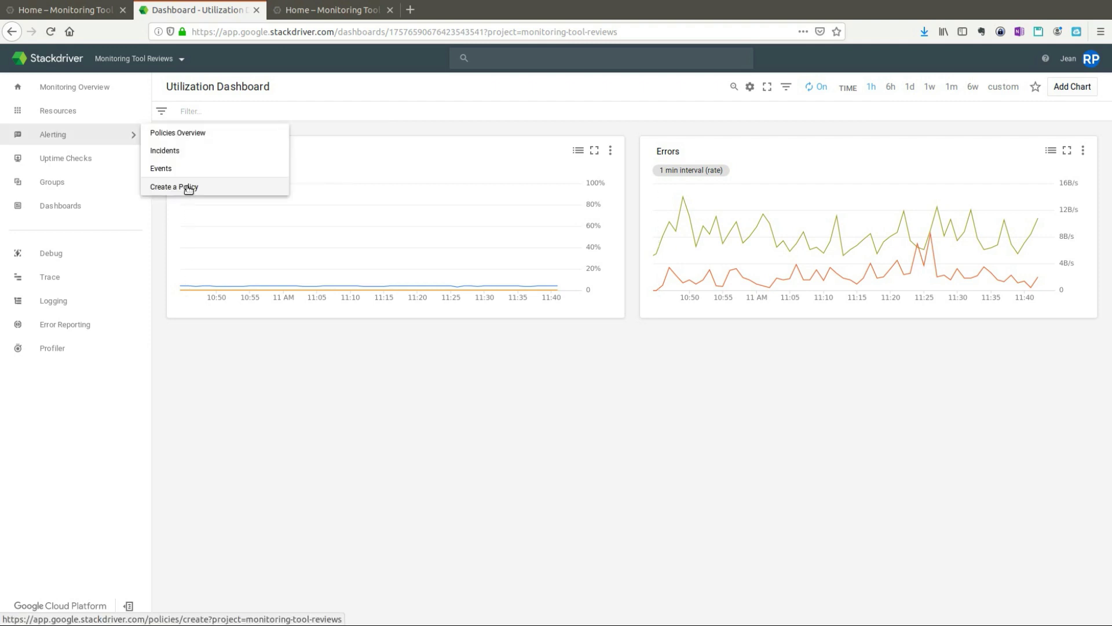
click(188, 187)
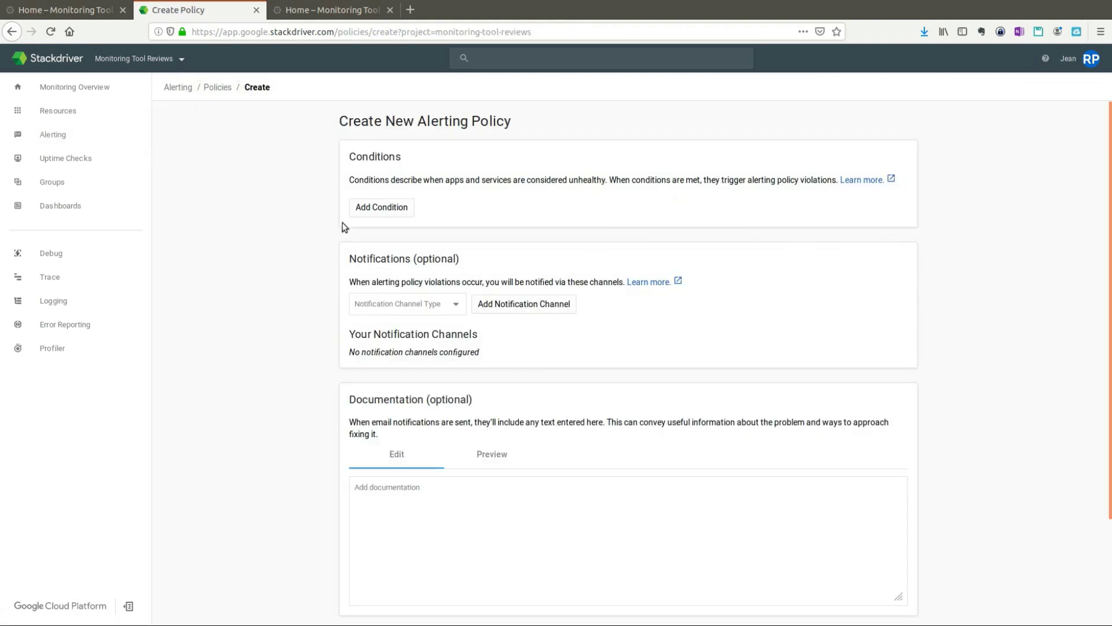
click(391, 210)
click(400, 126)
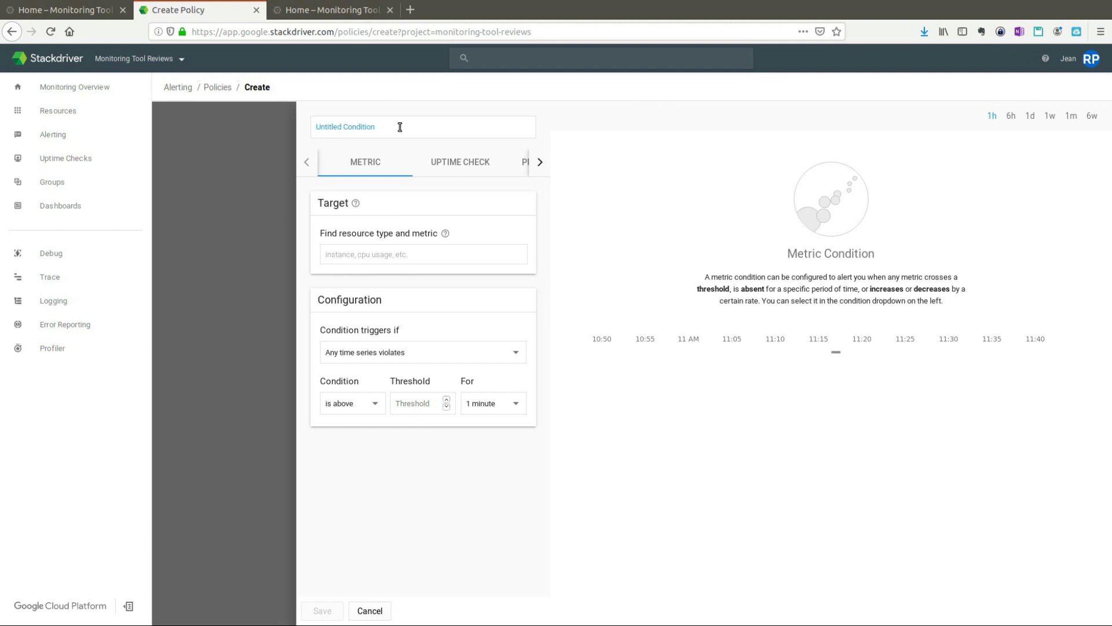
text(dropped packets)
Step: Target the condition at the Dropped packets metric for GCE VM Instance
click(413, 255)
text(drop)
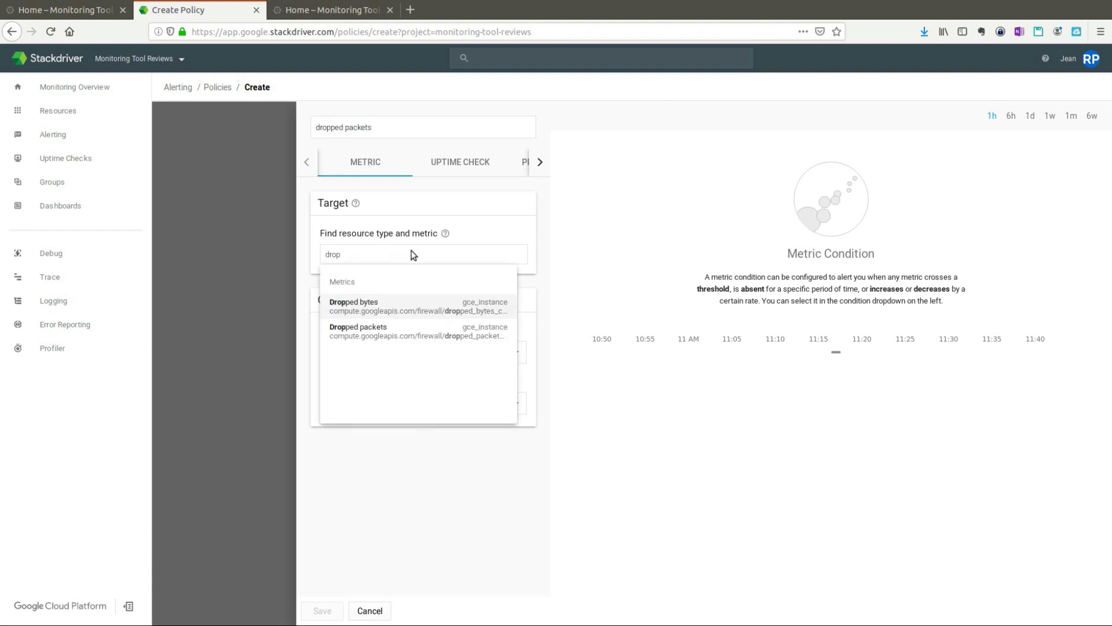
click(394, 330)
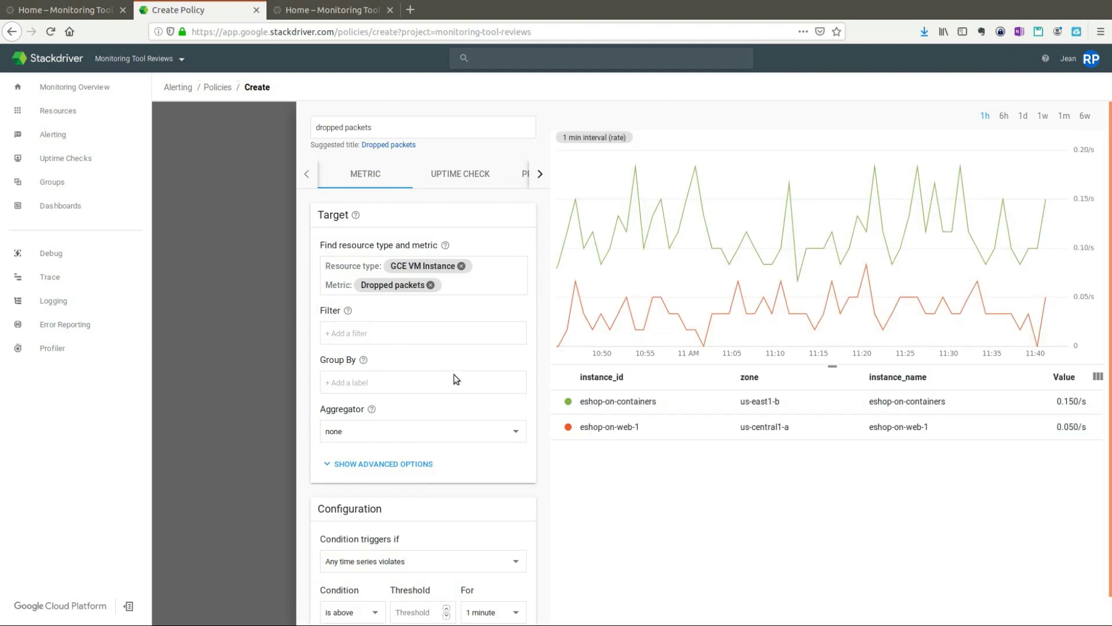
scroll(490, 408, down, 1)
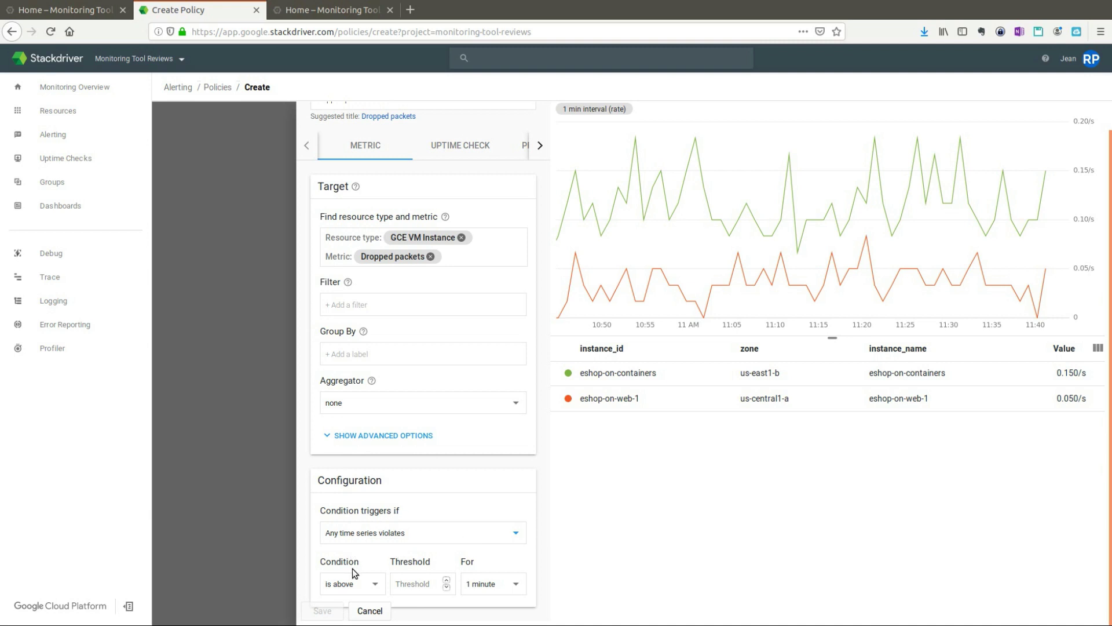
click(427, 587)
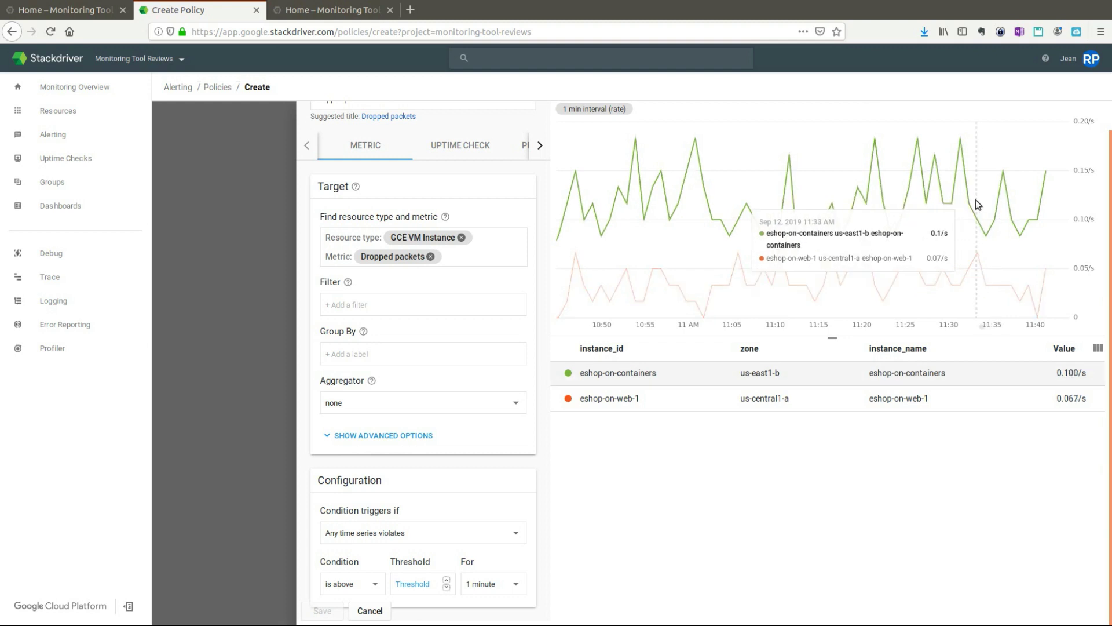
scroll(820, 249, up, 1)
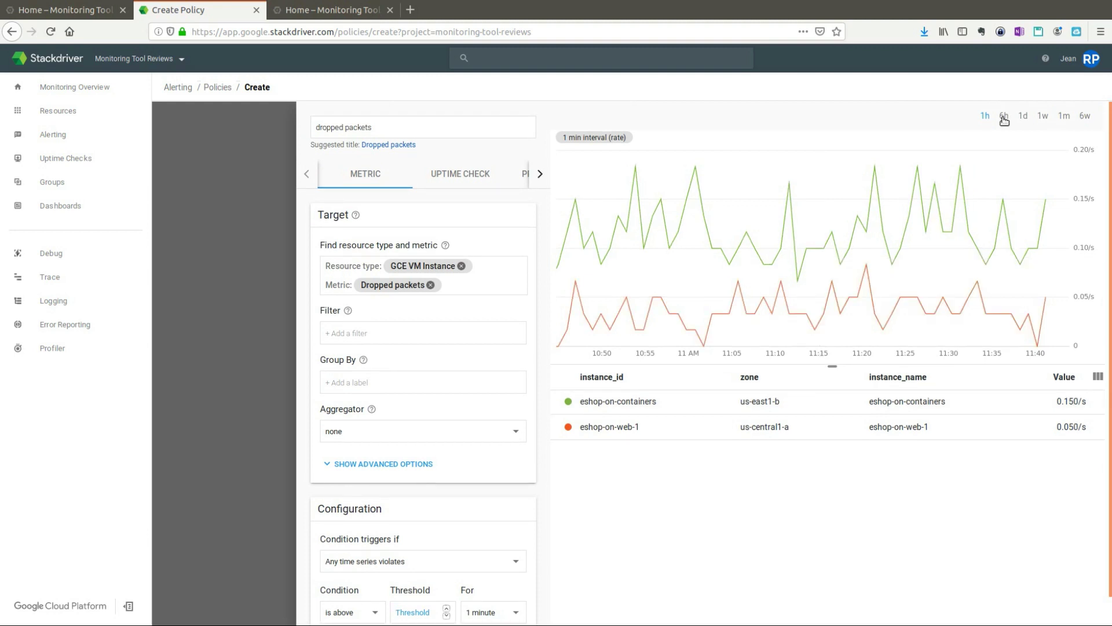
Step: Show one day of dropped-packet history and set the threshold above 0.2 for 1 minute
click(1022, 117)
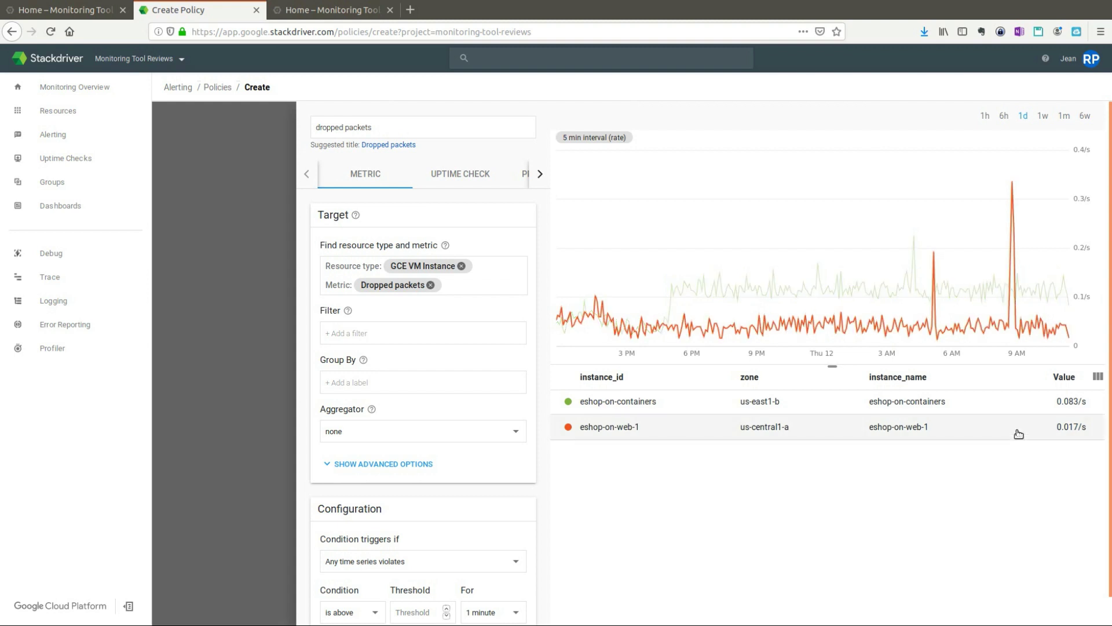
mouse_move(1015, 252)
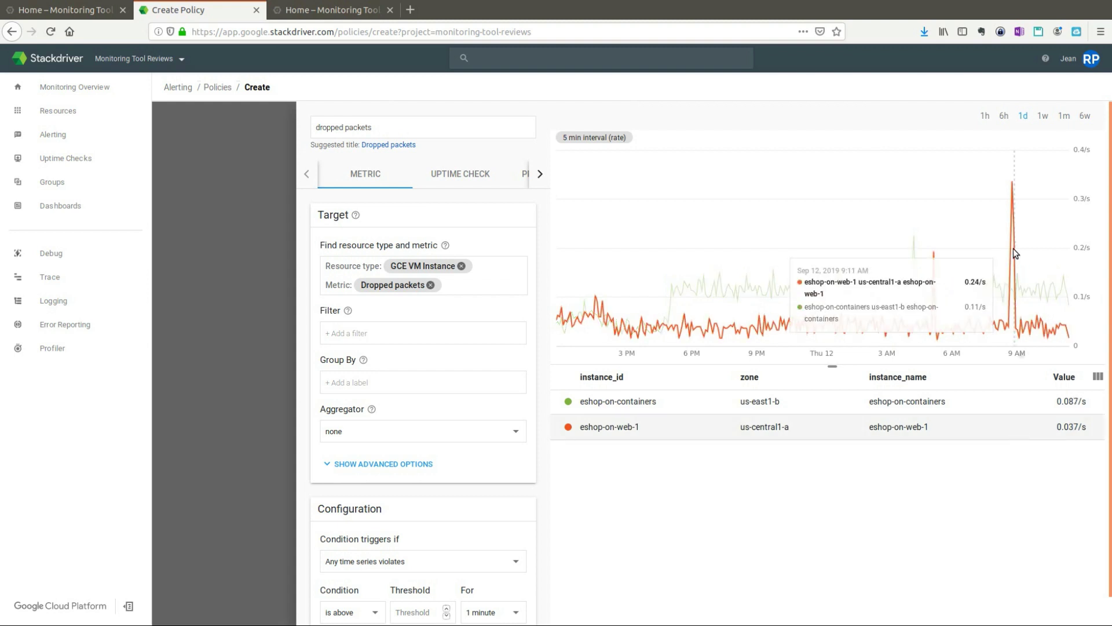
scroll(869, 347, down, 1)
click(424, 584)
scroll(424, 583, down, 1)
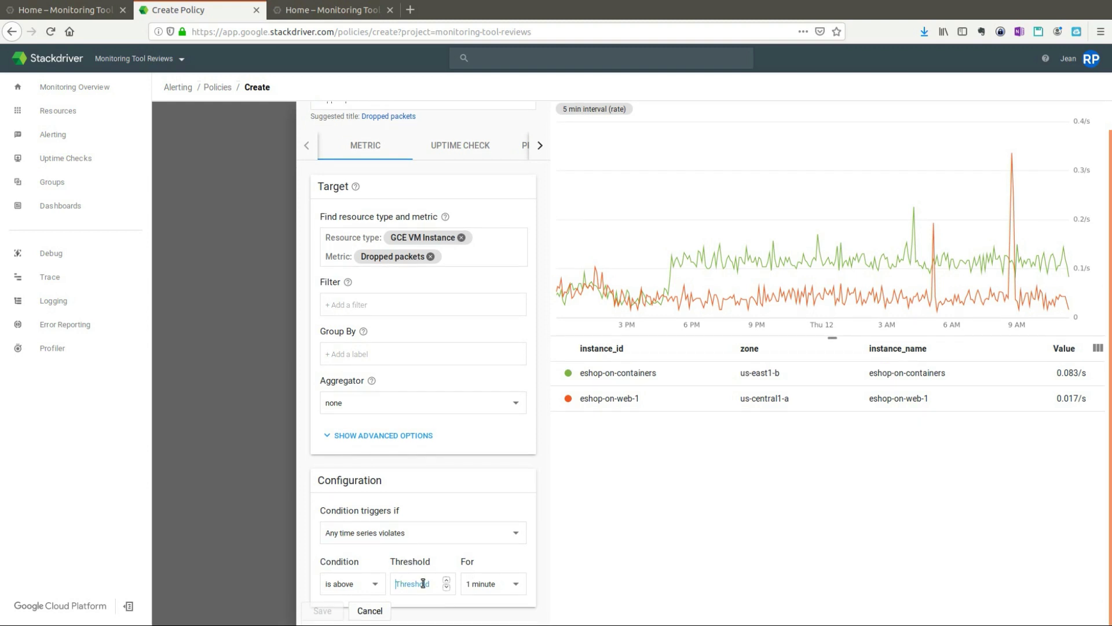
text(.02)
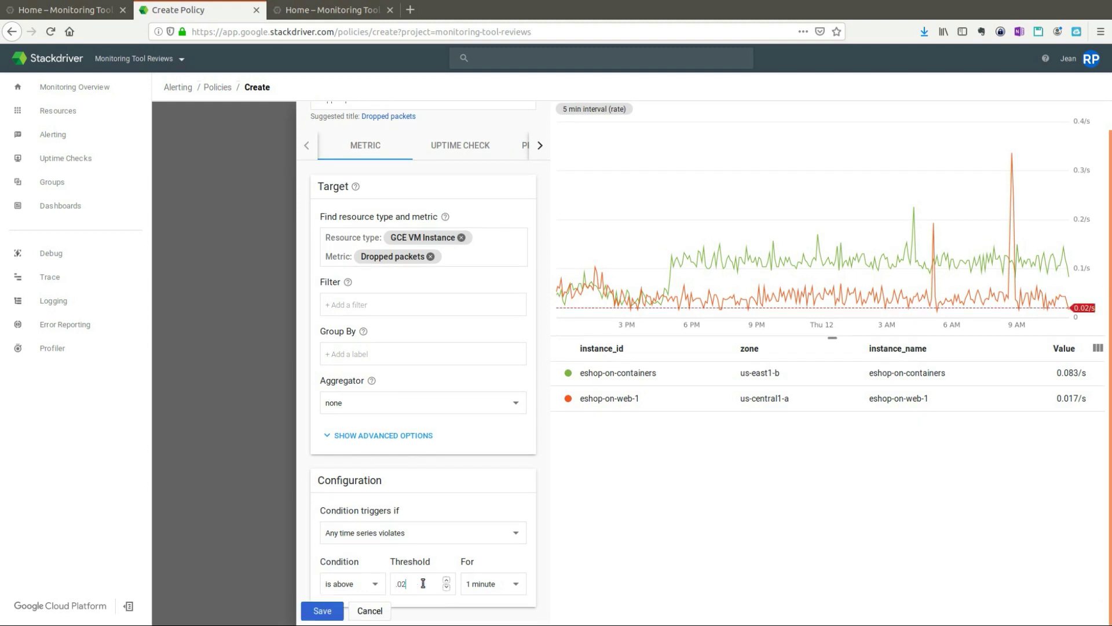
key(BackSpace)
key(BackSpace)
key(BackSpace)
text(0.2)
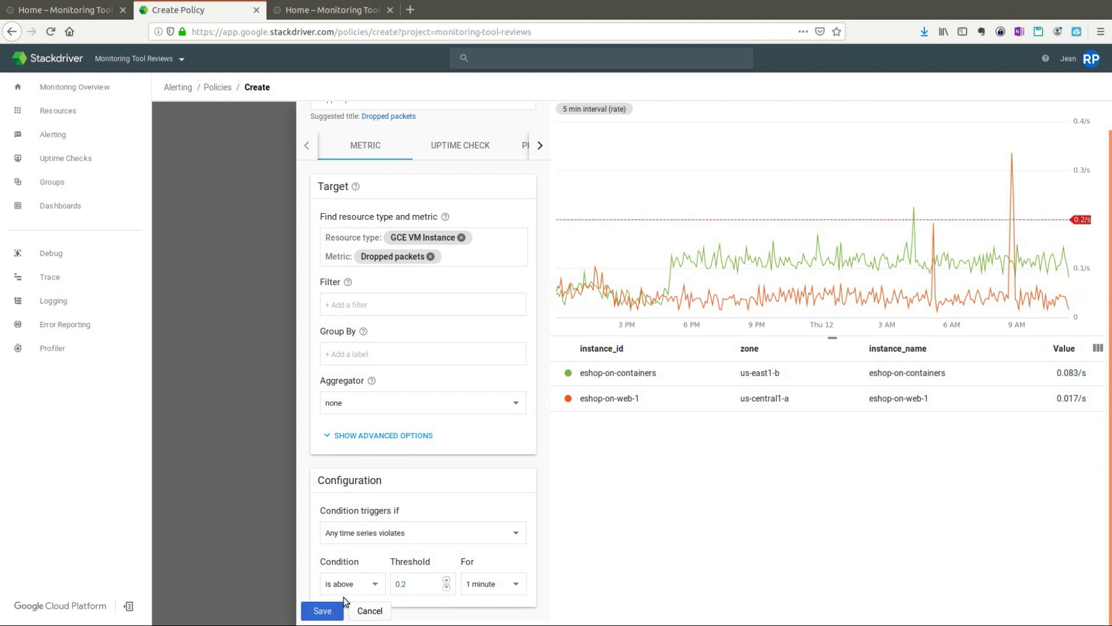
Step: Save the Dropped packets condition into the new alerting policy
click(333, 611)
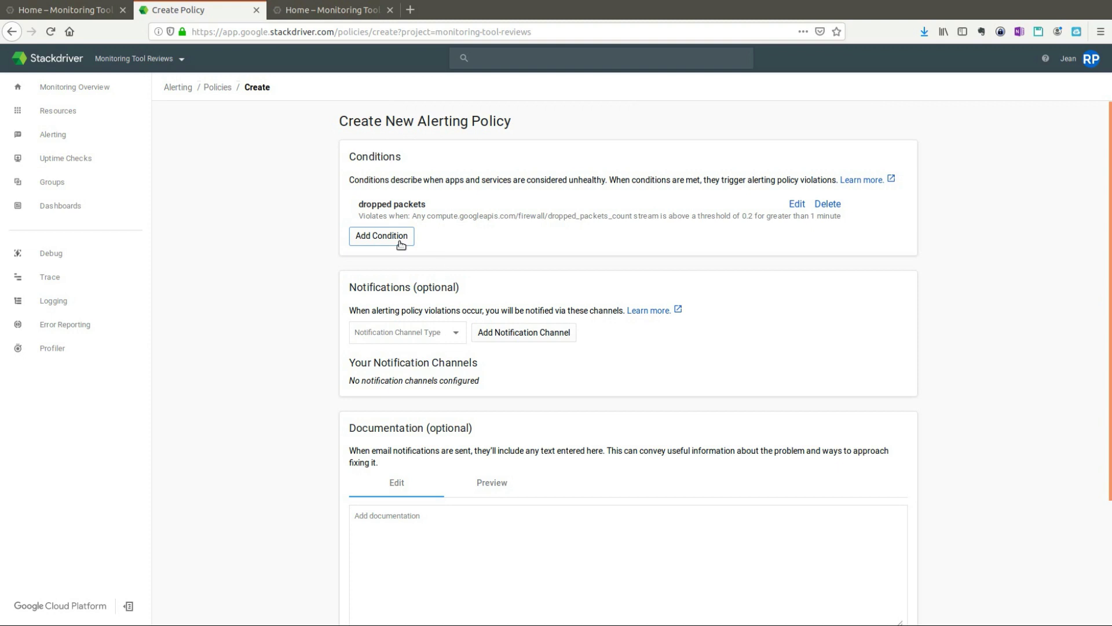
Step: Add an Email notification channel with the user's email address
click(454, 333)
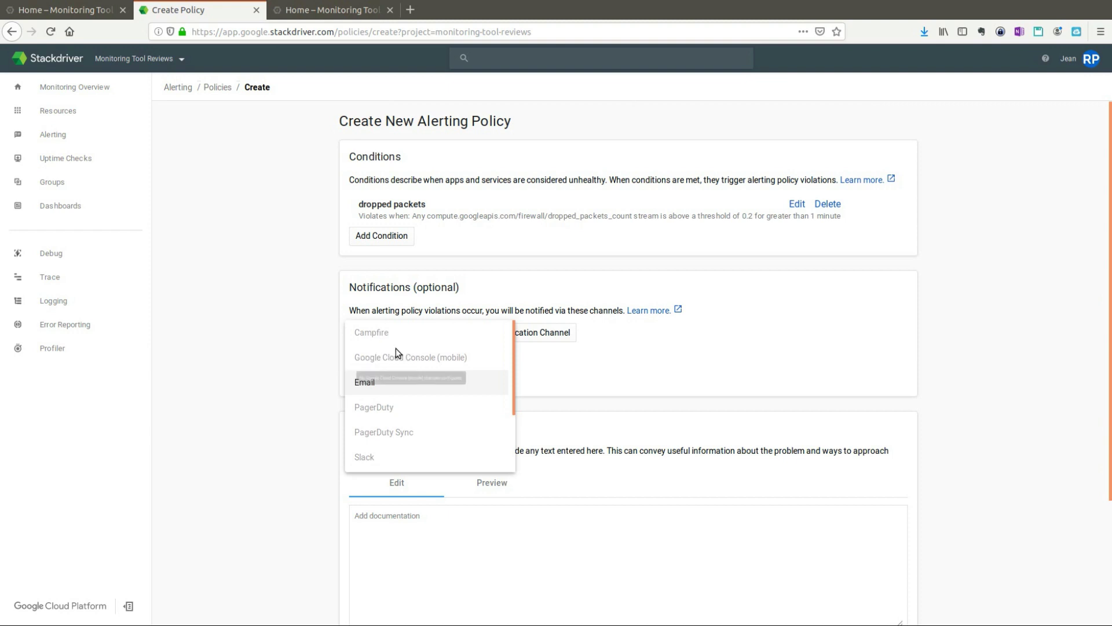
click(542, 385)
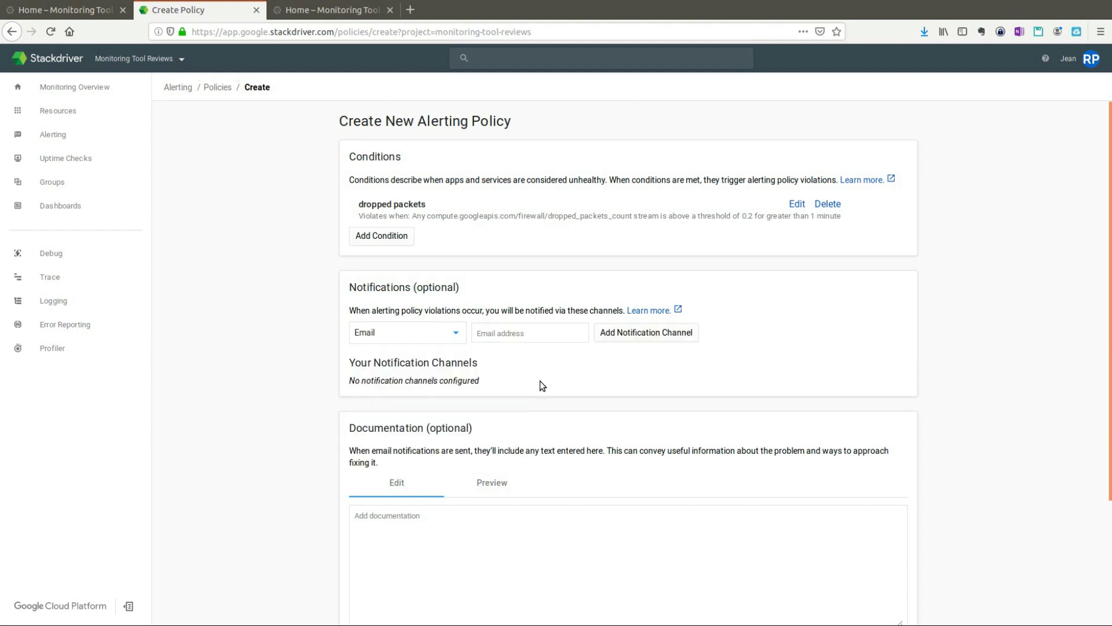
key(Tab)
click(634, 334)
Step: Browse the notification channel type list and close it without changes
scroll(534, 402, down, 3)
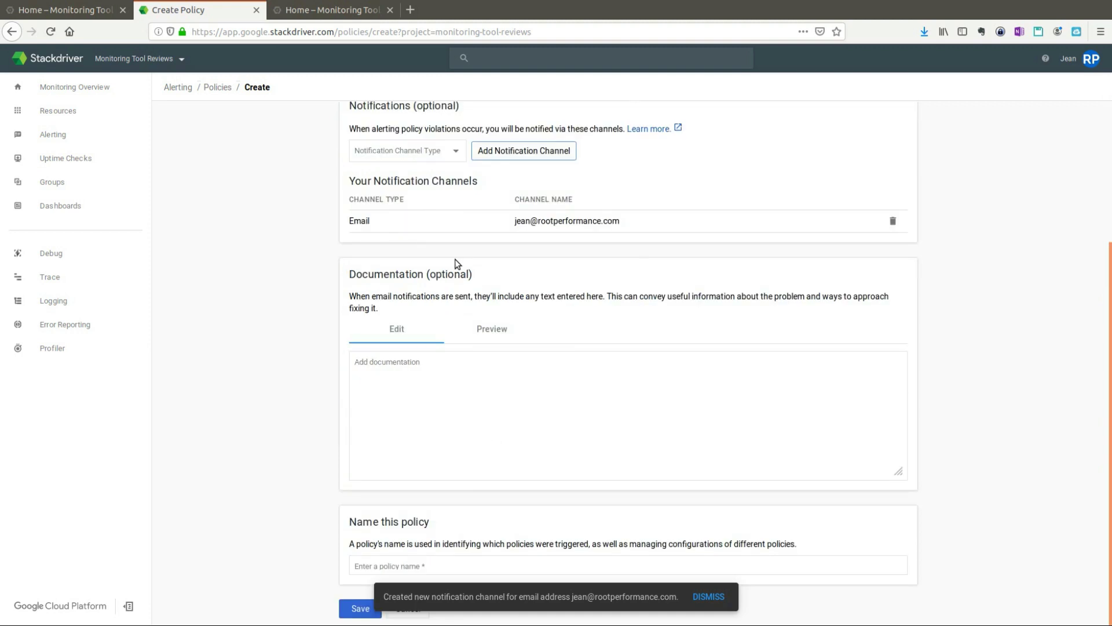
click(443, 151)
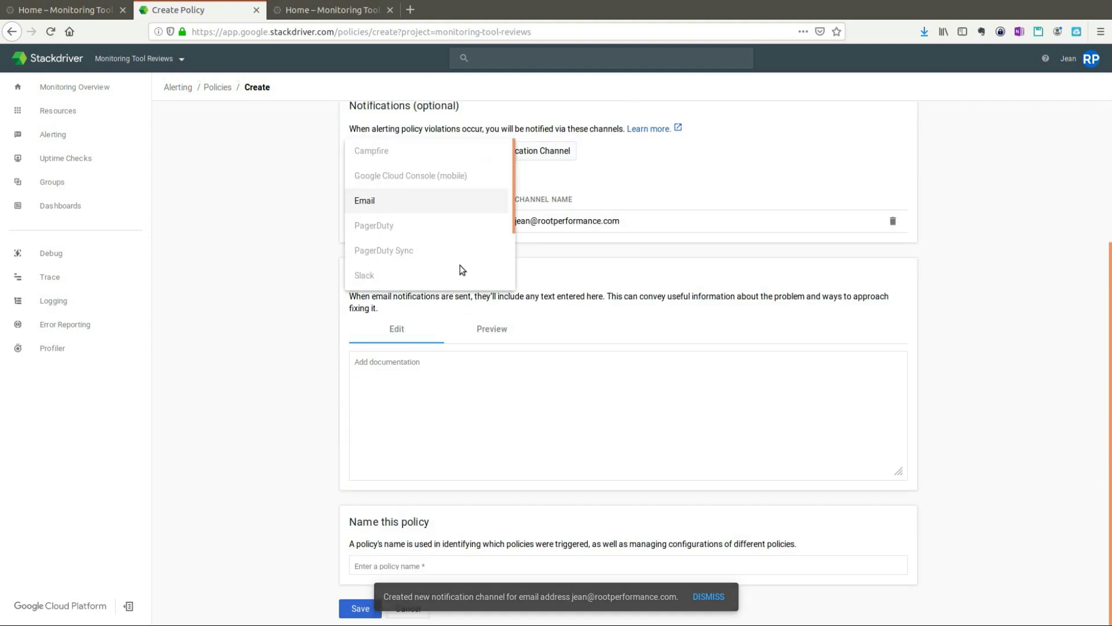
scroll(463, 270, down, 2)
scroll(391, 249, up, 1)
scroll(430, 255, up, 1)
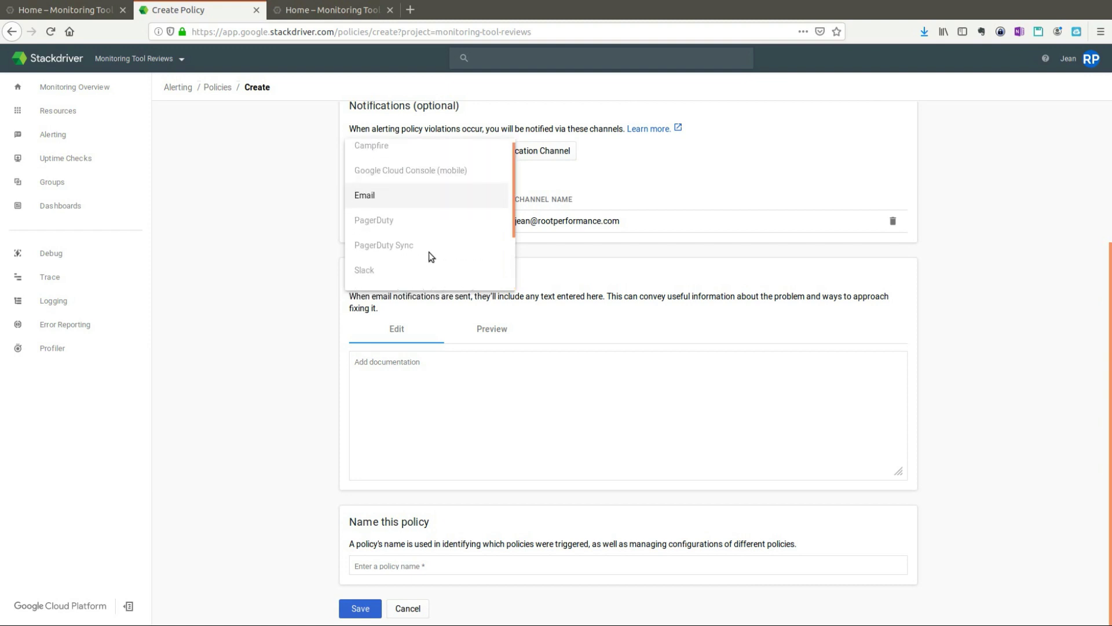
scroll(446, 253, down, 2)
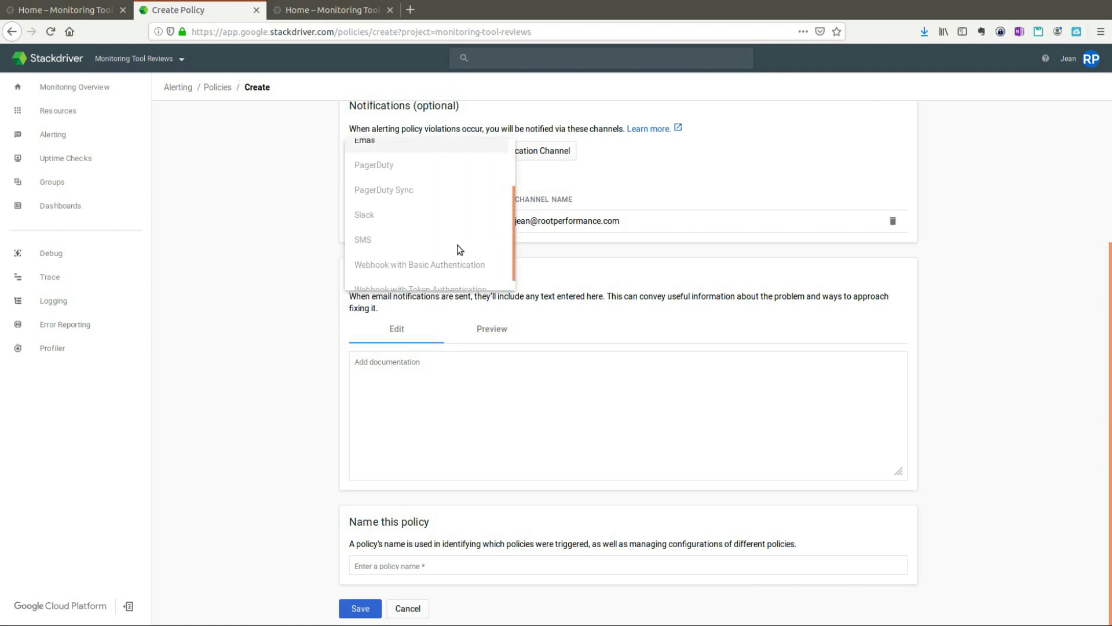
scroll(408, 266, down, 1)
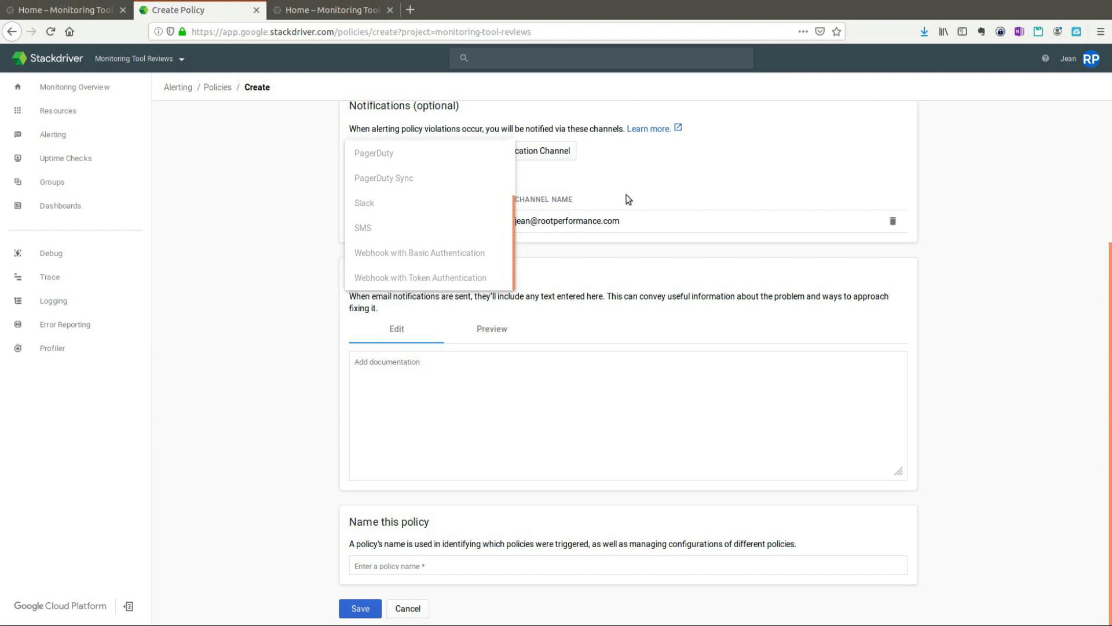
click(649, 197)
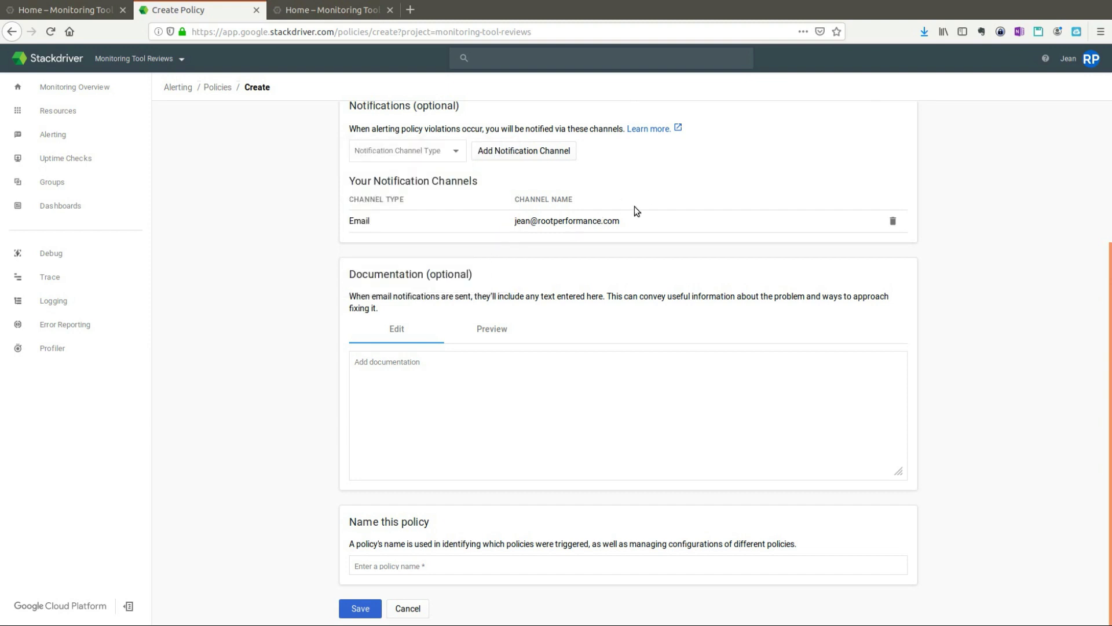
Step: Write the documentation 'Too many dropped packets on my instances.' and preview it
click(419, 377)
text(Too many dropped packets on my instances)
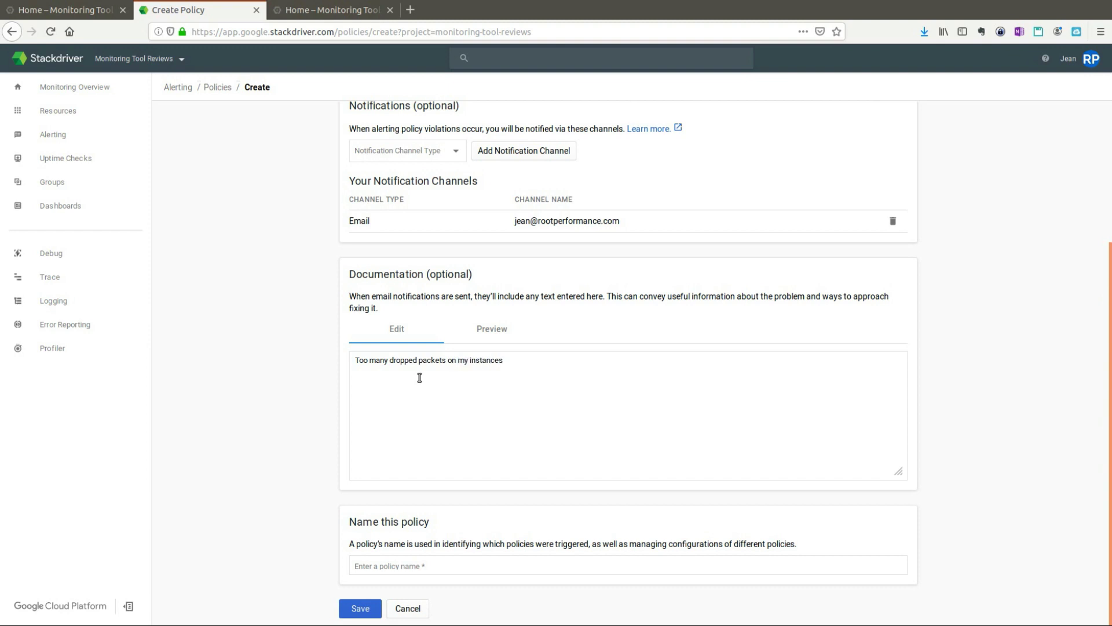
text(.)
click(488, 331)
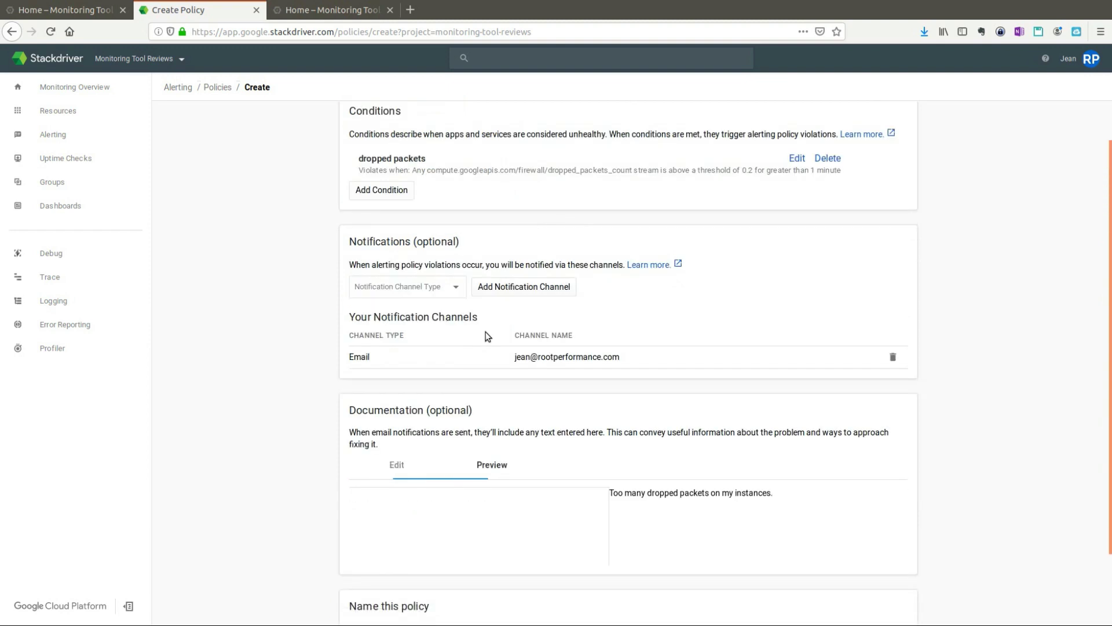
click(513, 471)
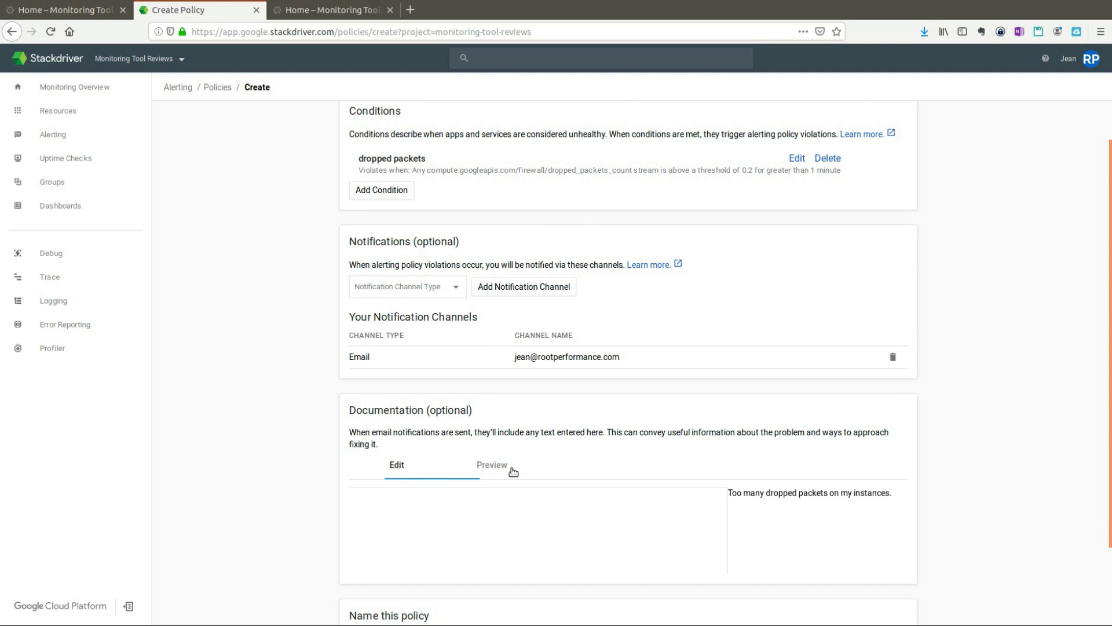
Step: Name the alerting policy 'Dropped packets'
scroll(446, 504, down, 5)
click(423, 563)
text(Dro)
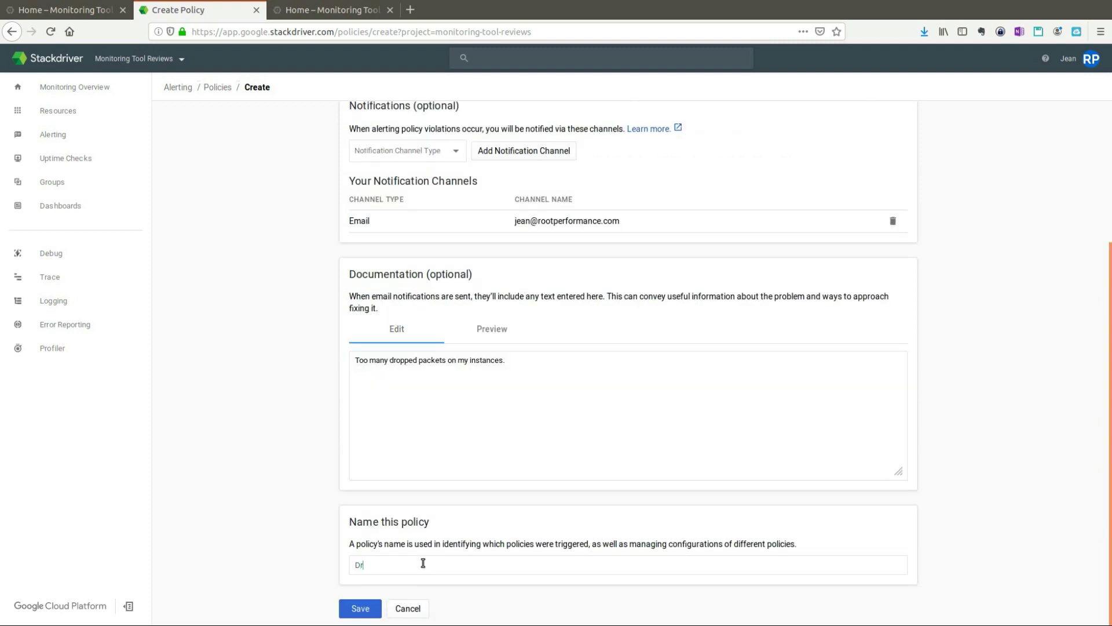
text(pped packets)
click(359, 608)
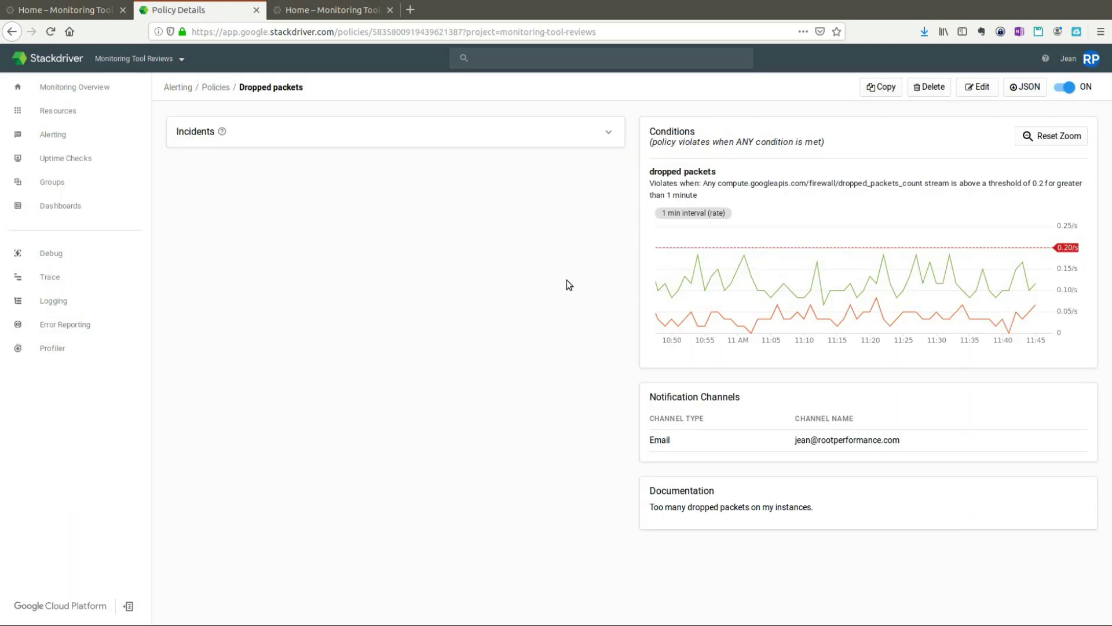
mouse_move(862, 329)
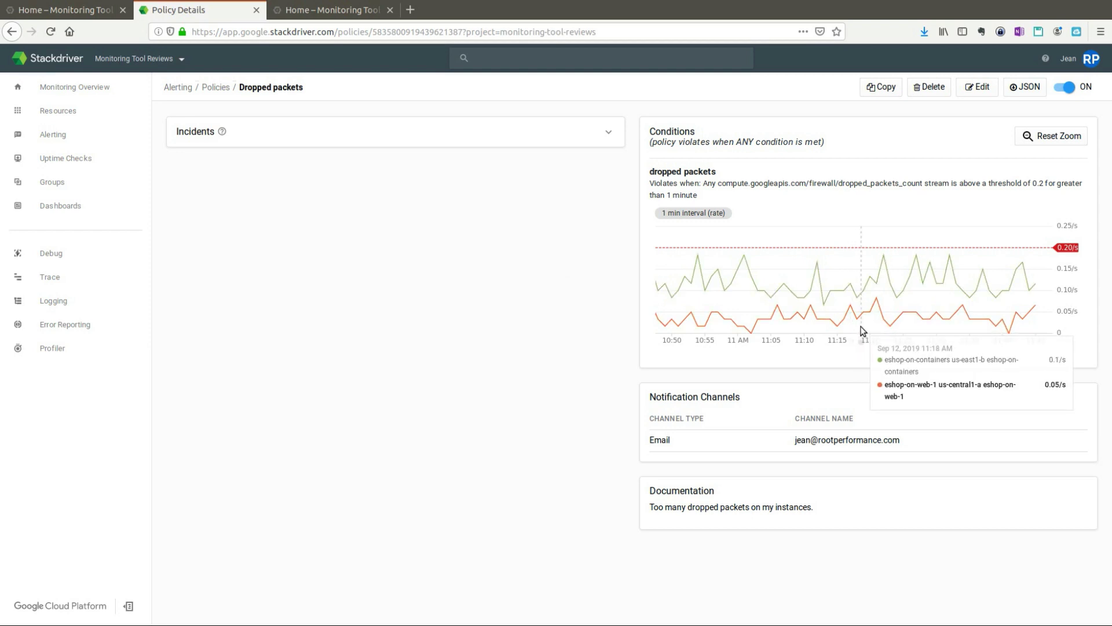
mouse_move(739, 248)
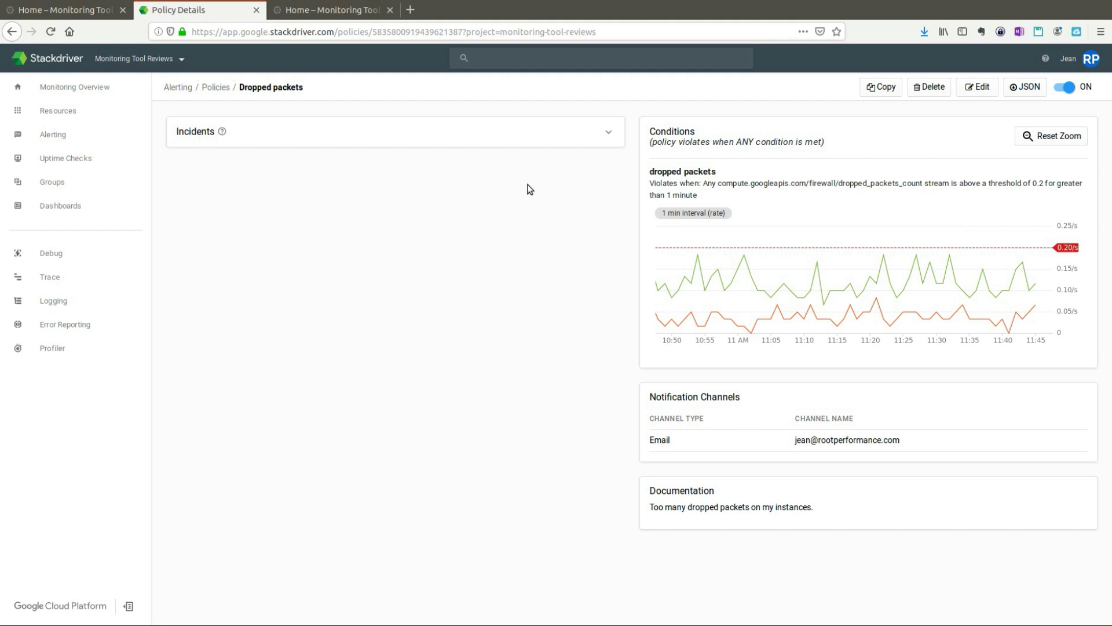
click(608, 133)
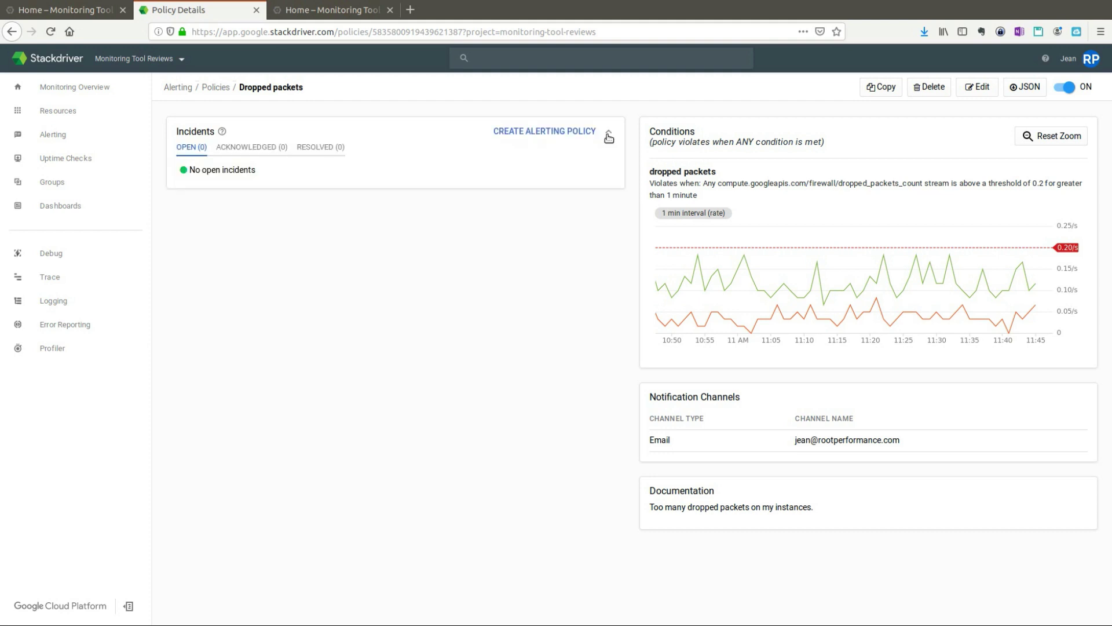
click(609, 135)
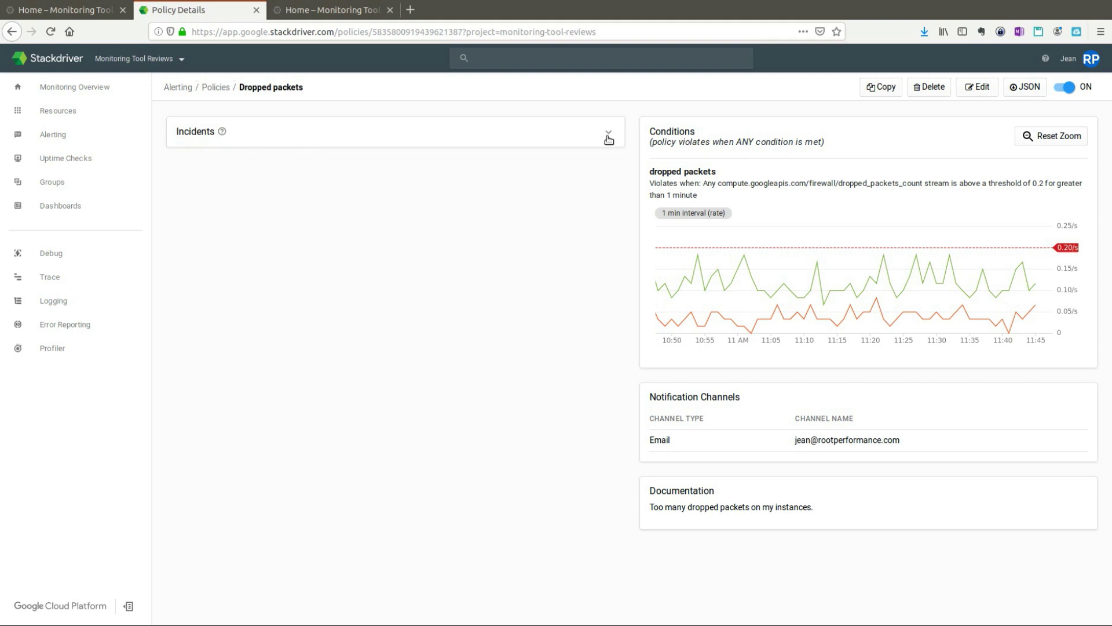
click(609, 136)
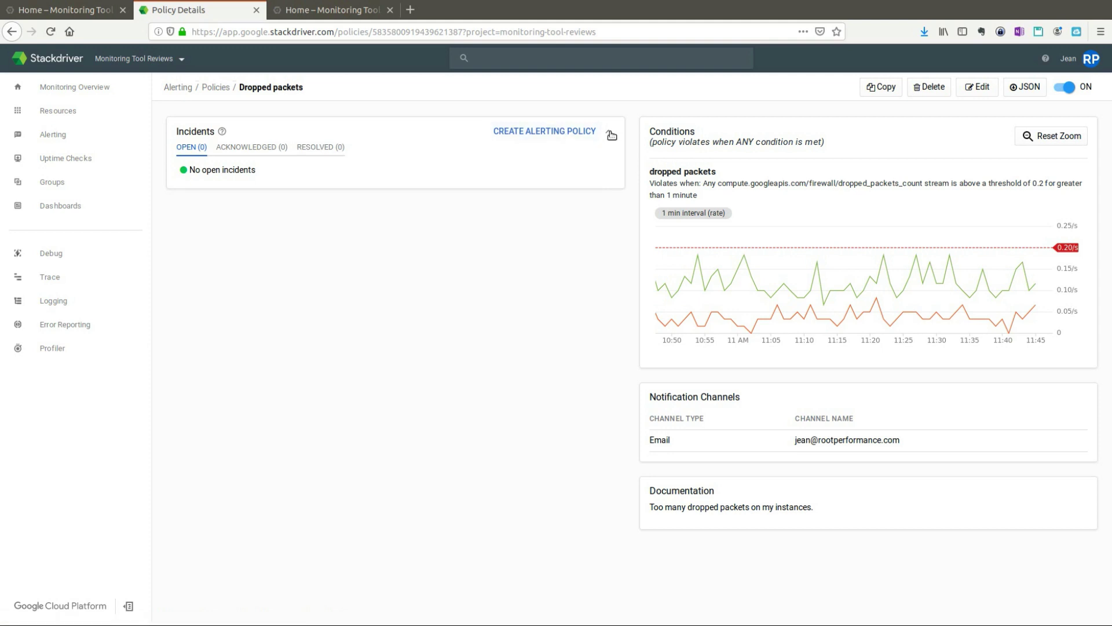
mouse_move(750, 300)
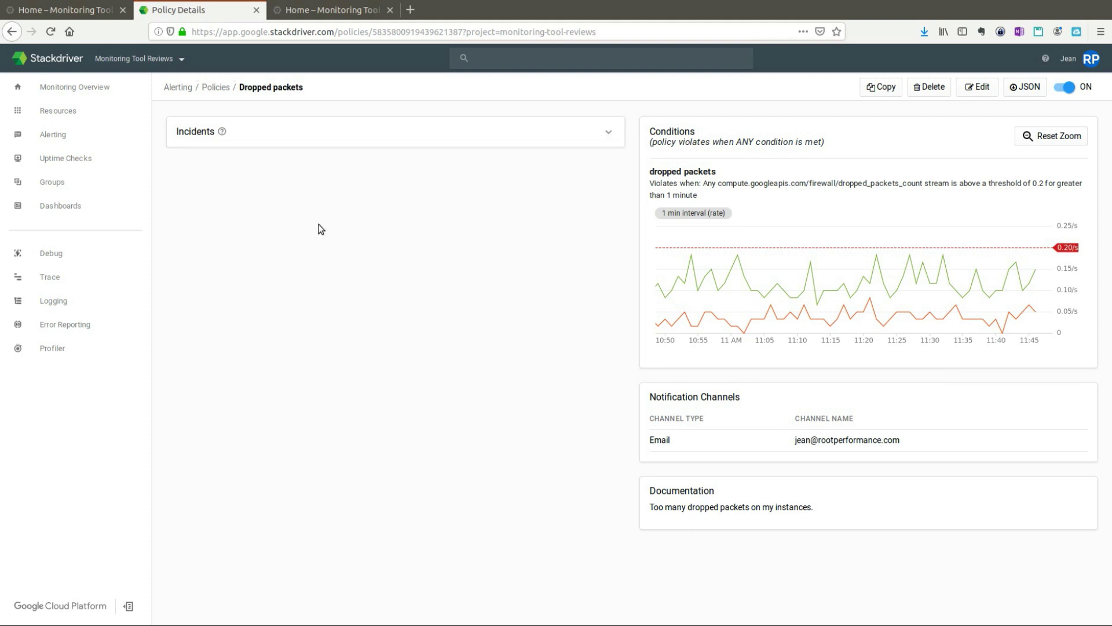
mouse_move(75, 158)
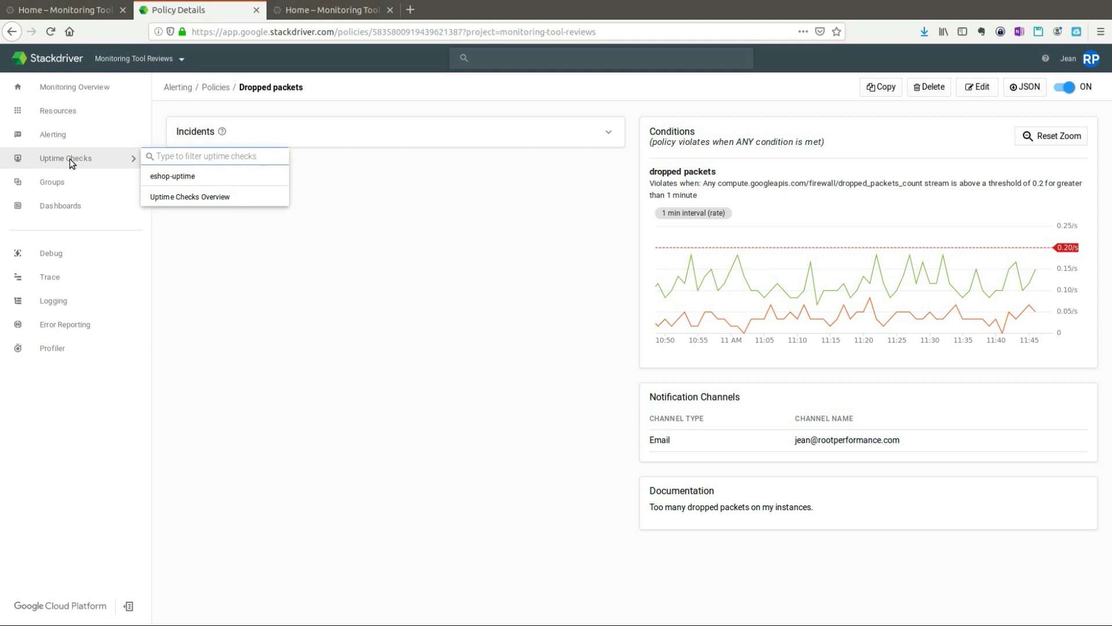
Step: View the eshop-uptime check's details, then go to the Uptime Checks Overview
click(186, 180)
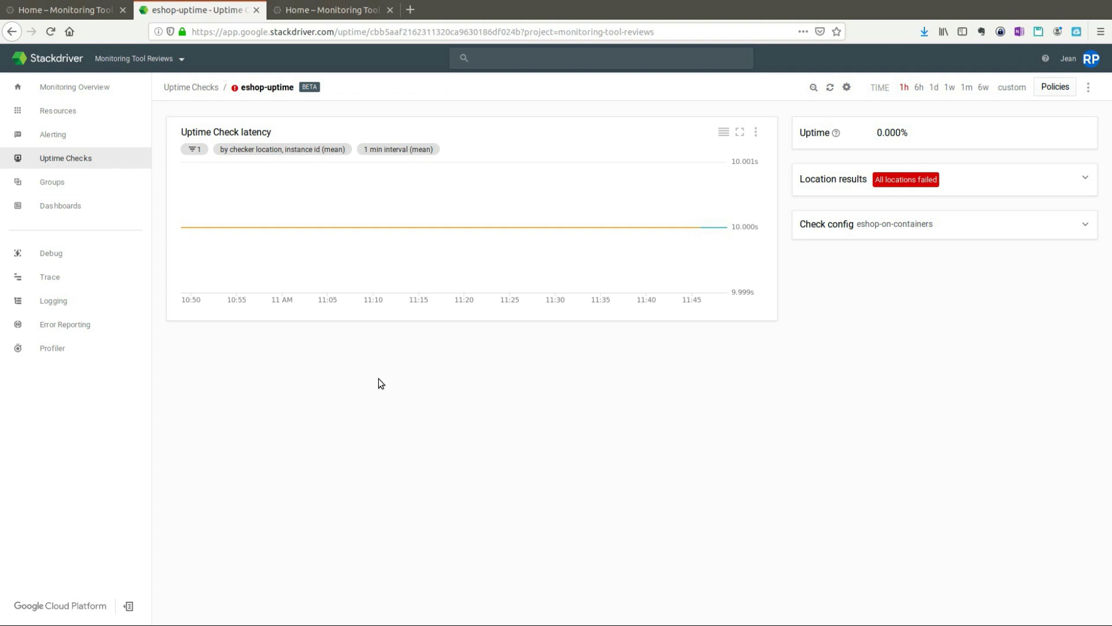
mouse_move(85, 154)
mouse_move(191, 155)
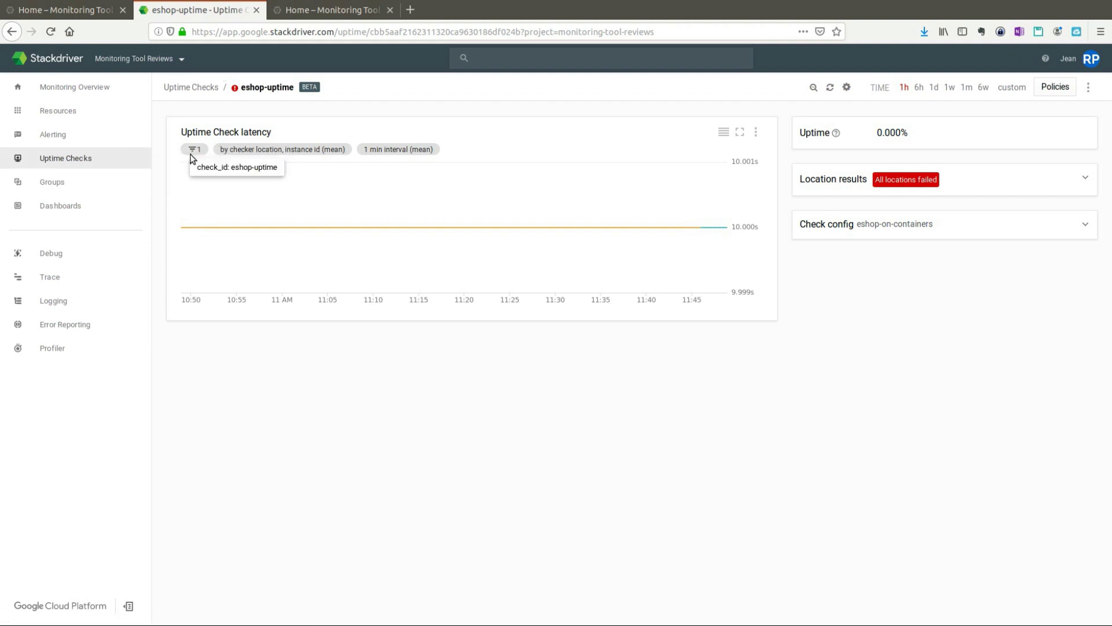
click(91, 158)
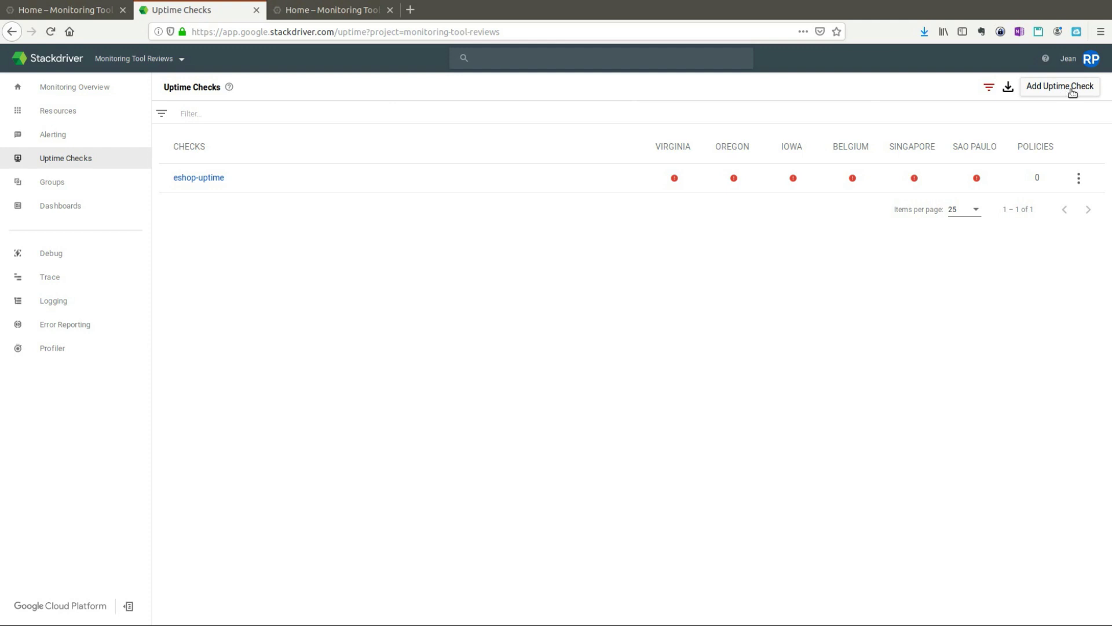
Step: Start an HTTPS uptime check 'RPC check' for hostname rootperformance.com, path blog
click(1072, 92)
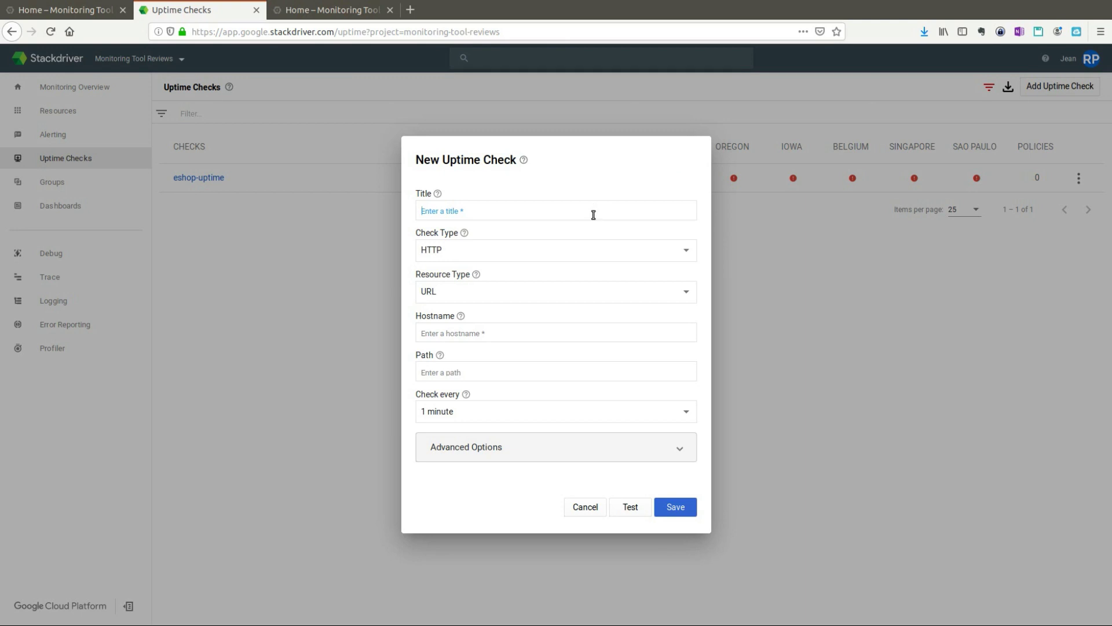
text(RPC check)
click(542, 257)
click(456, 279)
click(524, 332)
text(rootperformance./c)
key(BackSpace)
key(BackSpace)
text(com)
click(487, 369)
text(blog)
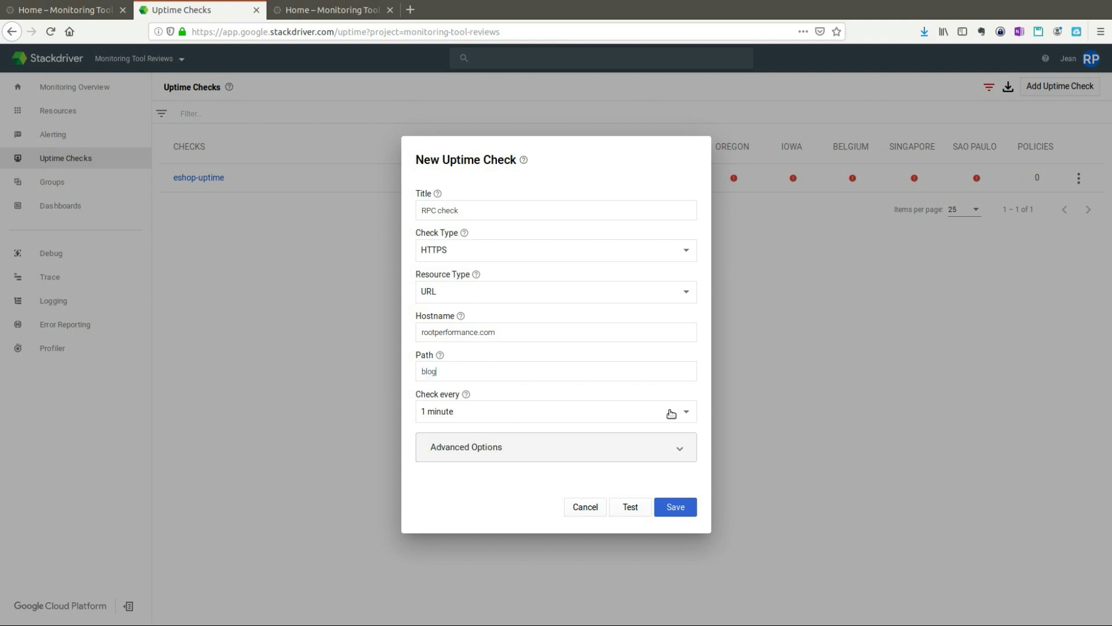
Step: Set the check interval to 15 minutes, test the check, and save it
click(670, 413)
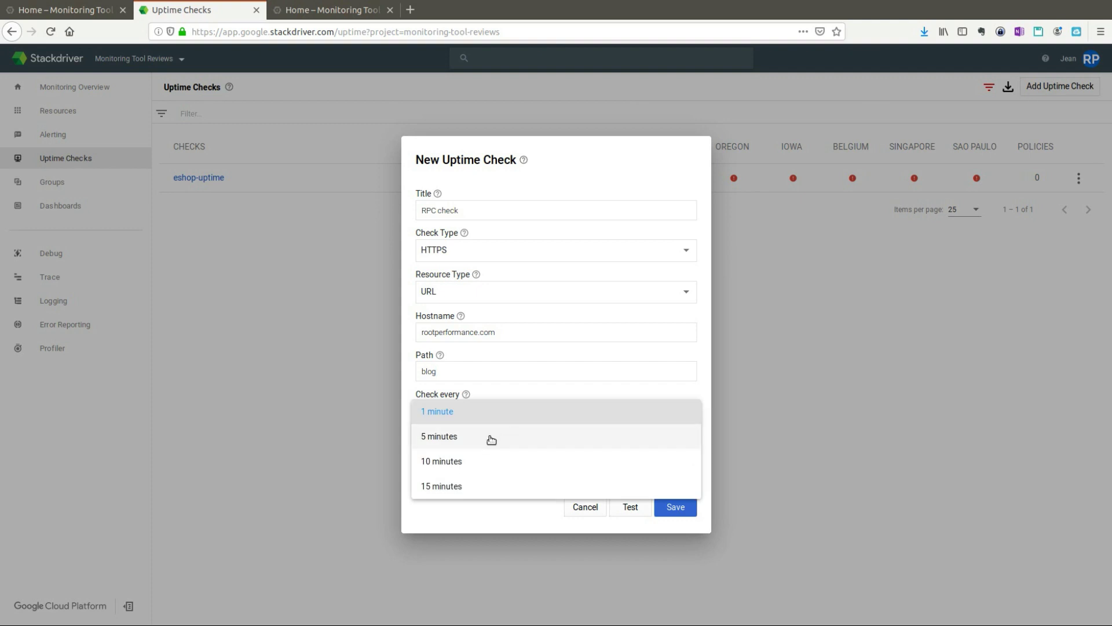
click(504, 461)
click(522, 420)
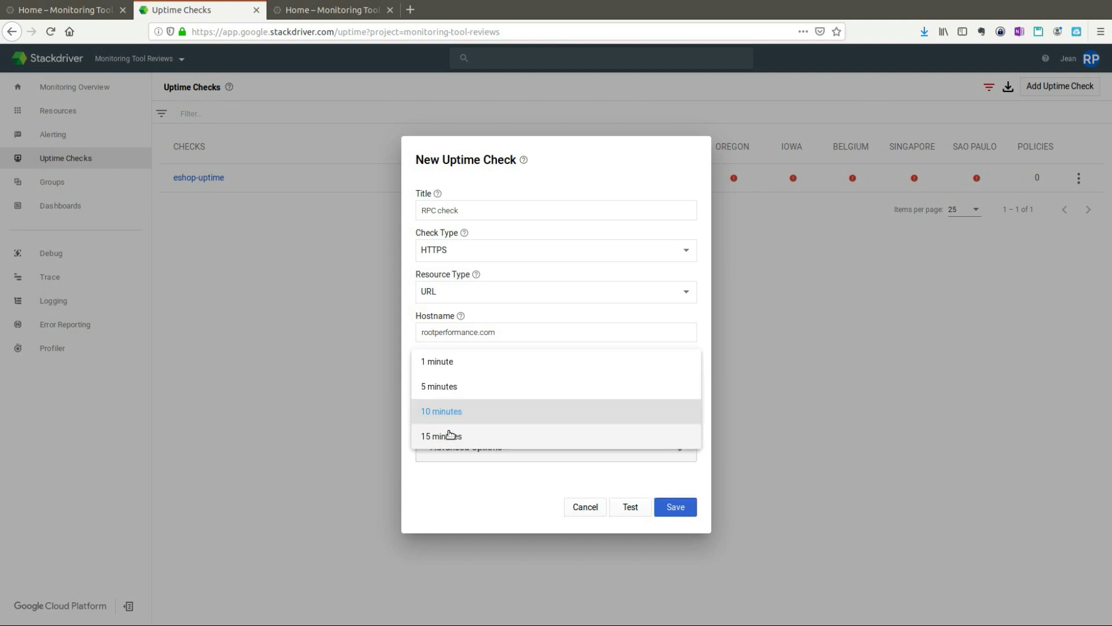
click(449, 435)
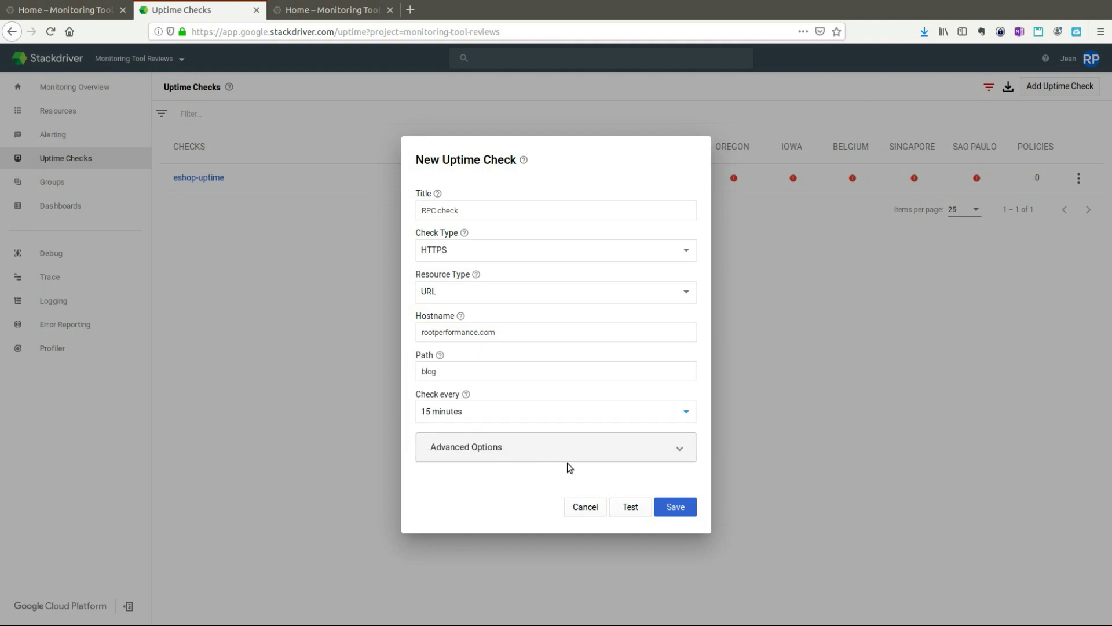
click(635, 507)
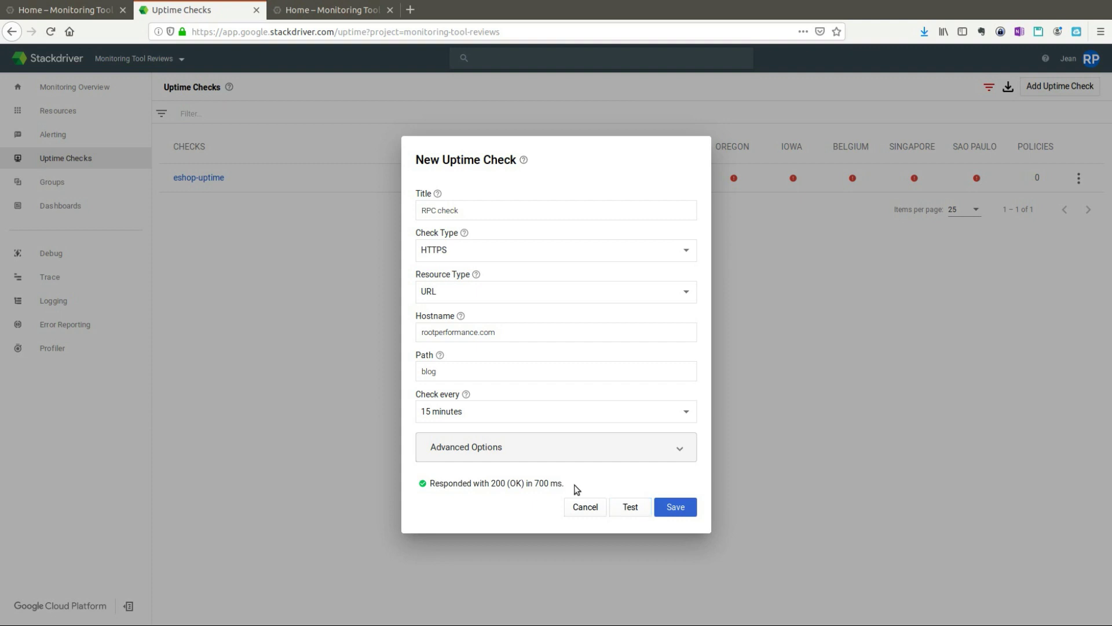
click(620, 447)
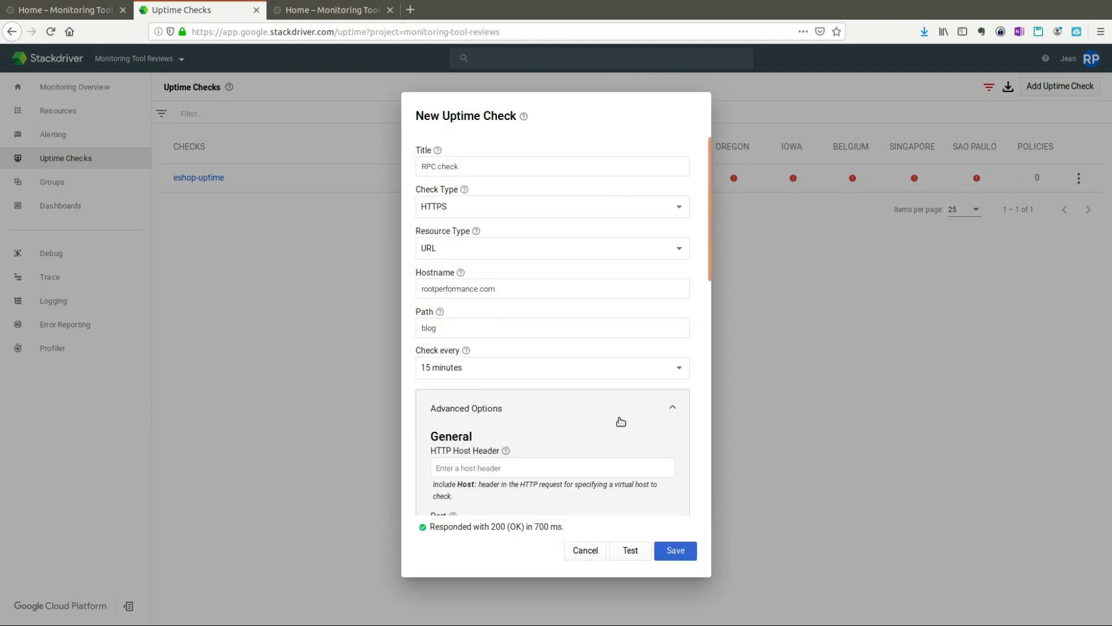
scroll(565, 384, down, 3)
scroll(564, 380, down, 2)
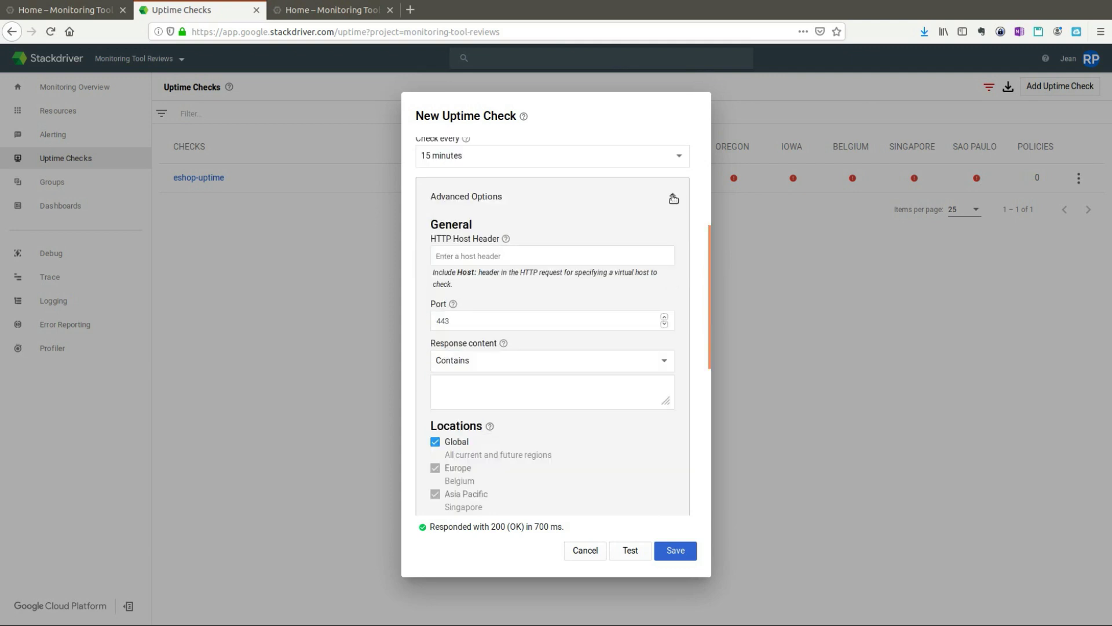
click(673, 199)
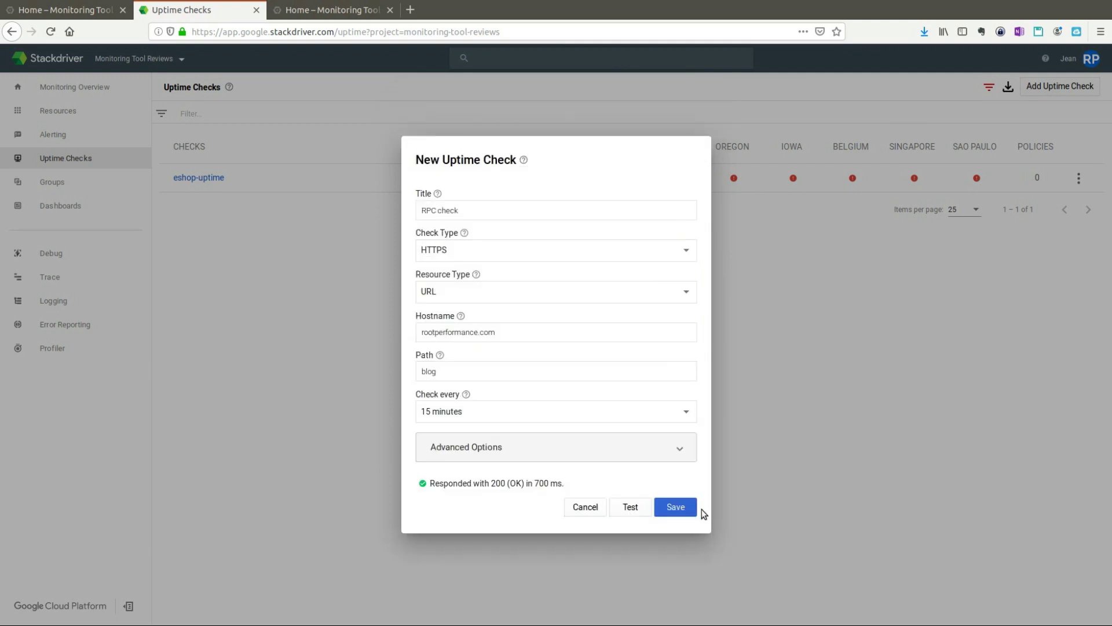
click(683, 510)
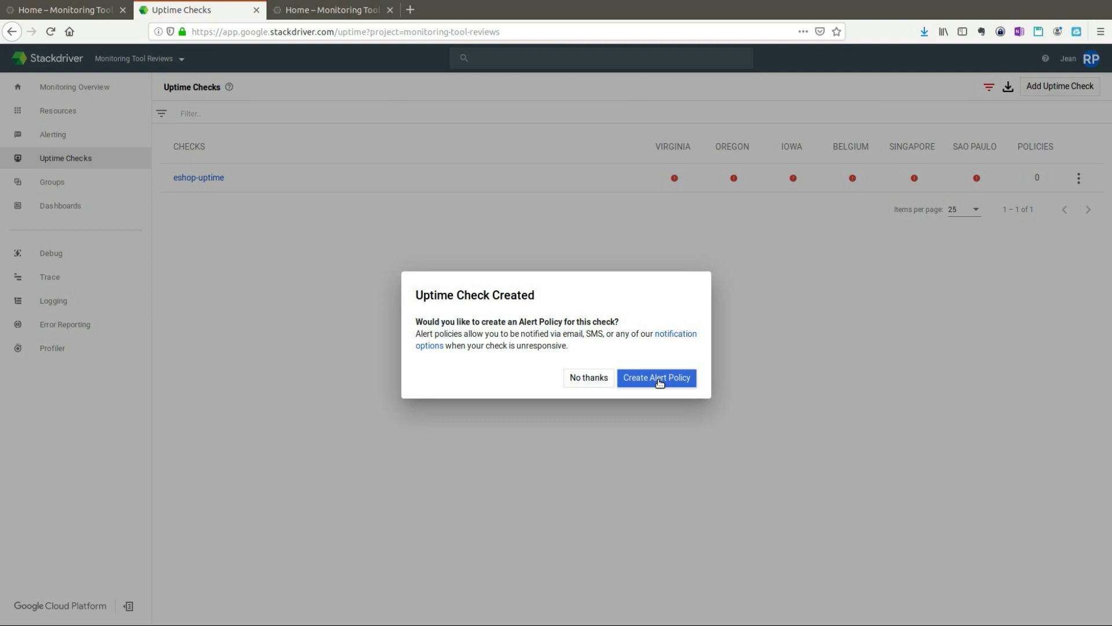
Step: Close the Uptime Check Created dialog to return to the Uptime Checks list
click(659, 382)
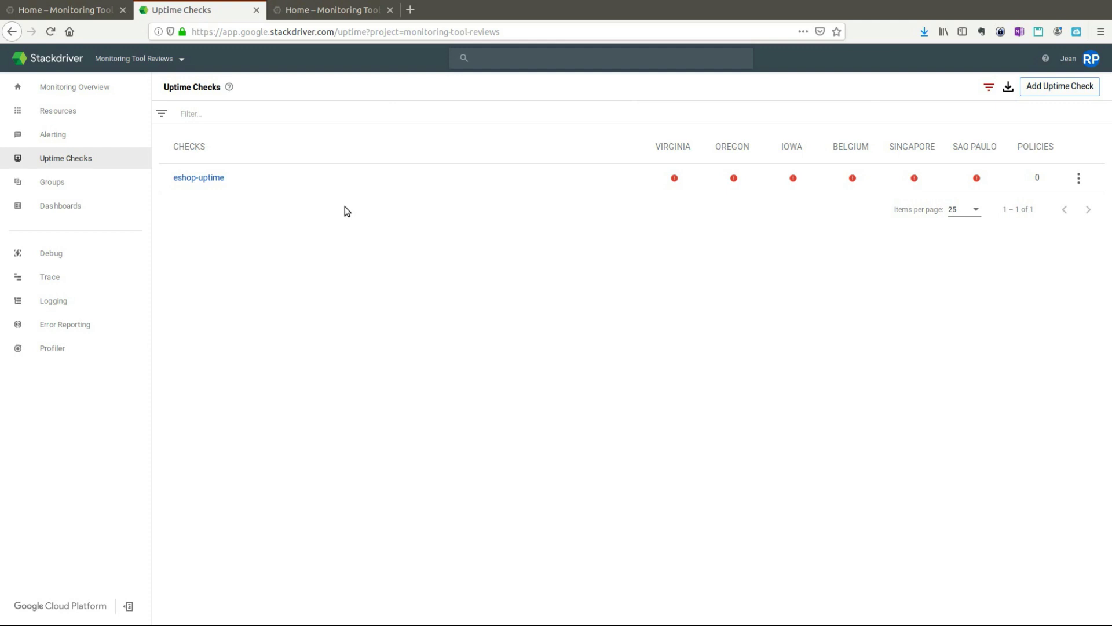
Step: Open the Groups overview, which reports no resources of this type monitored yet
mouse_move(81, 162)
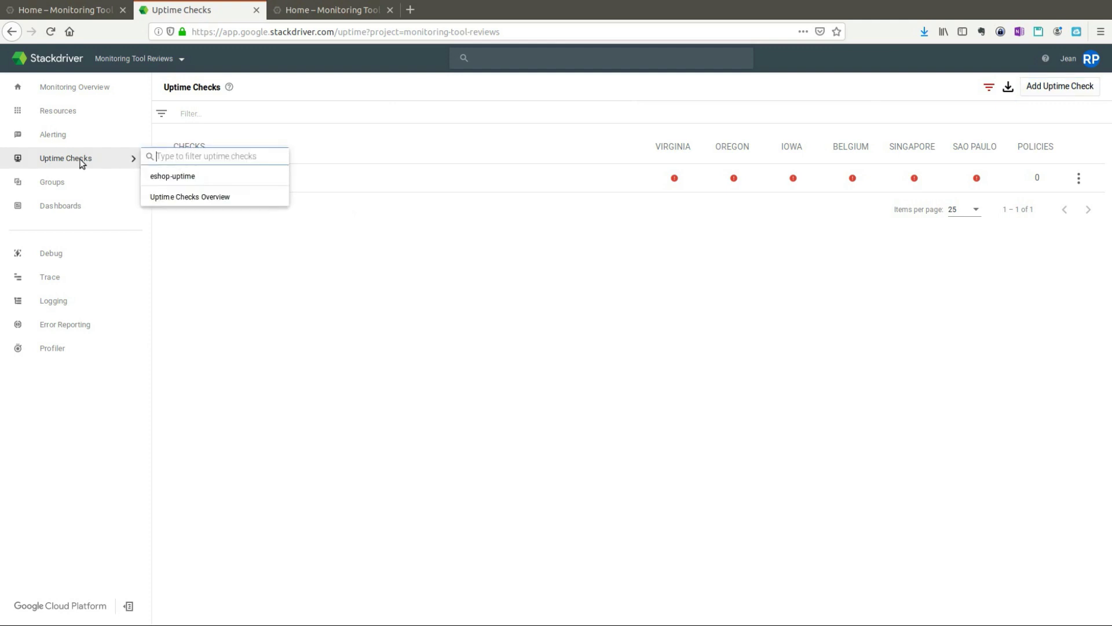
mouse_move(60, 187)
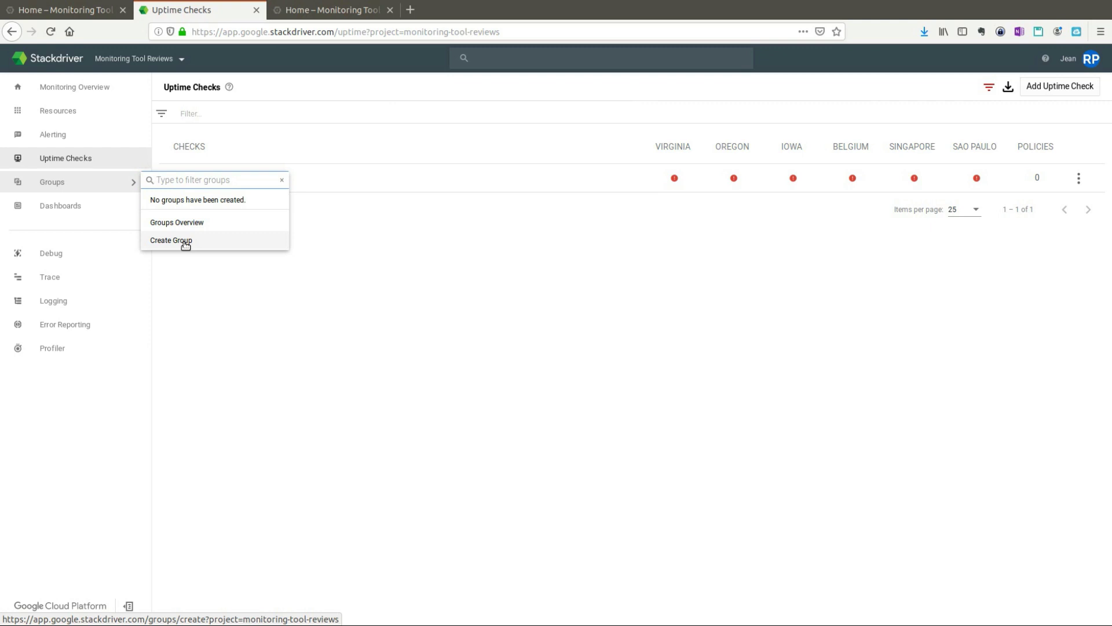
click(185, 242)
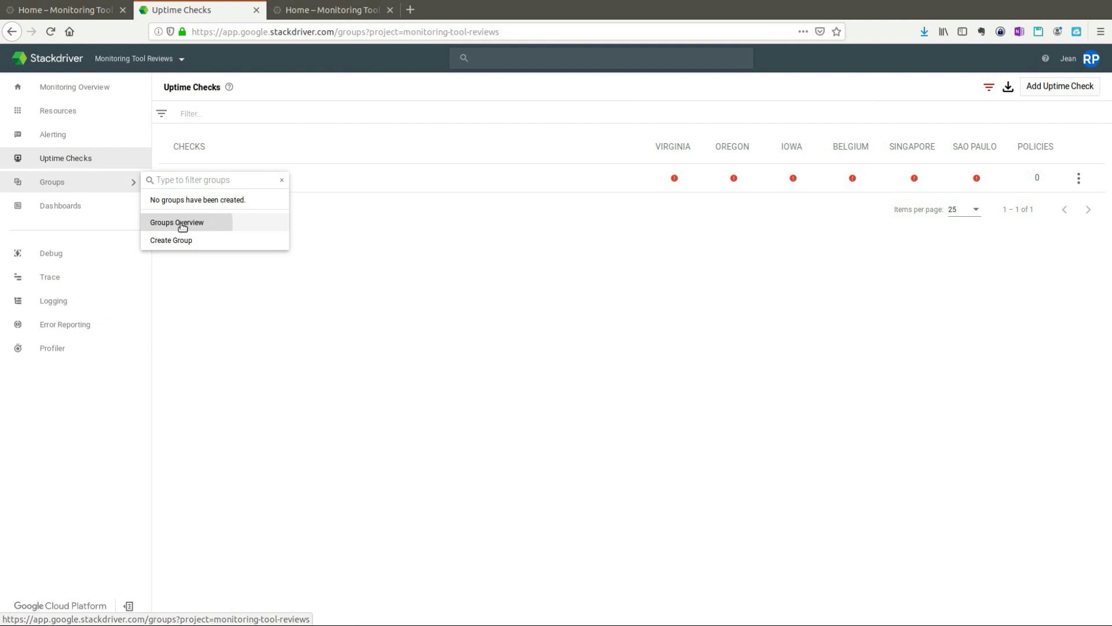
click(181, 223)
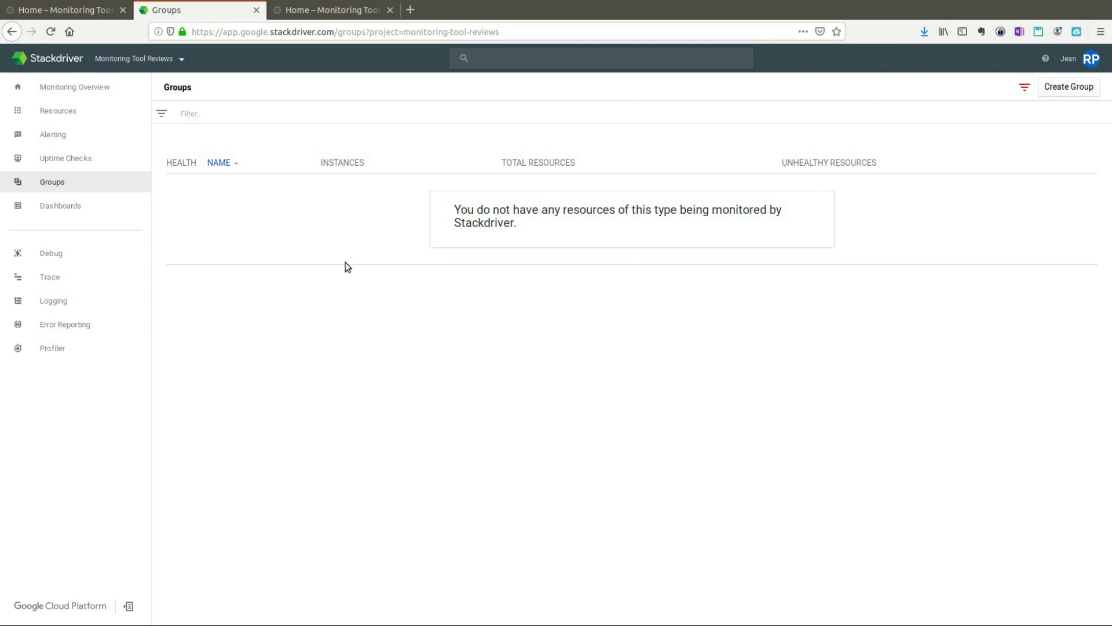
click(70, 208)
Step: Open the Utilization Dashboard showing the CPU utilization and Errors charts for the past hour
click(192, 243)
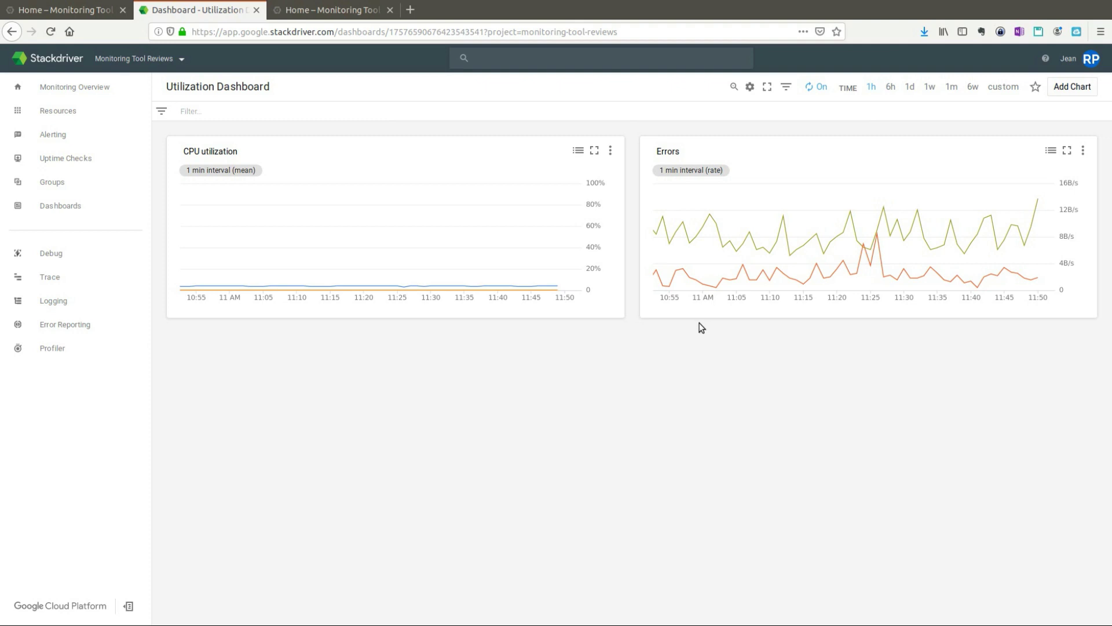
mouse_move(720, 230)
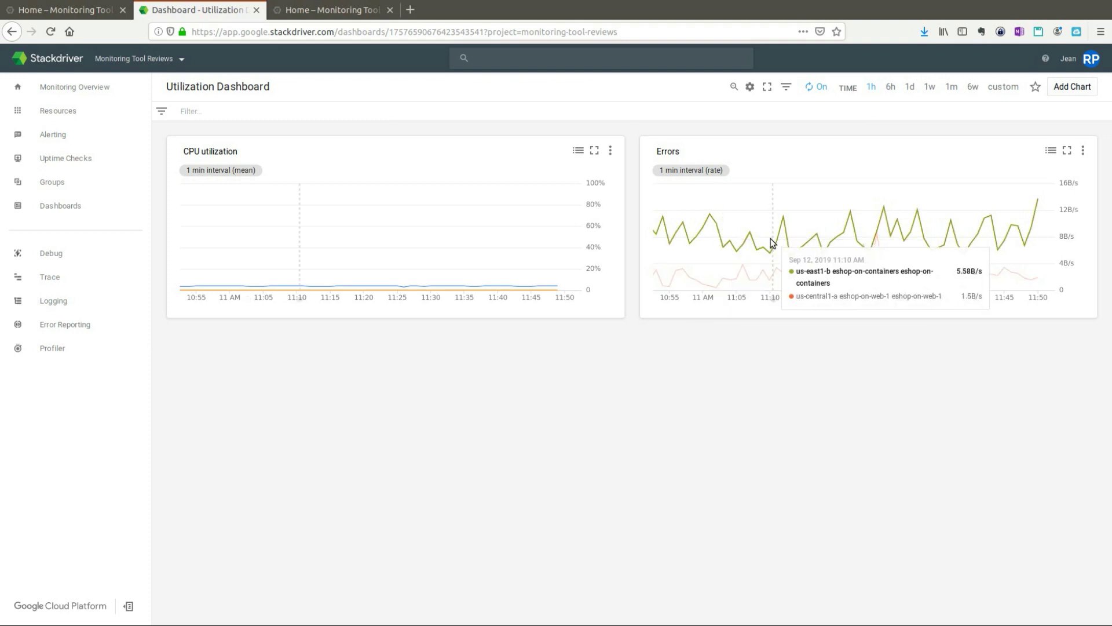
Step: Highlight the us-east1-b eshop-on-containers Errors series, zoom into 11:05–11:09, then back to the full hour
click(734, 240)
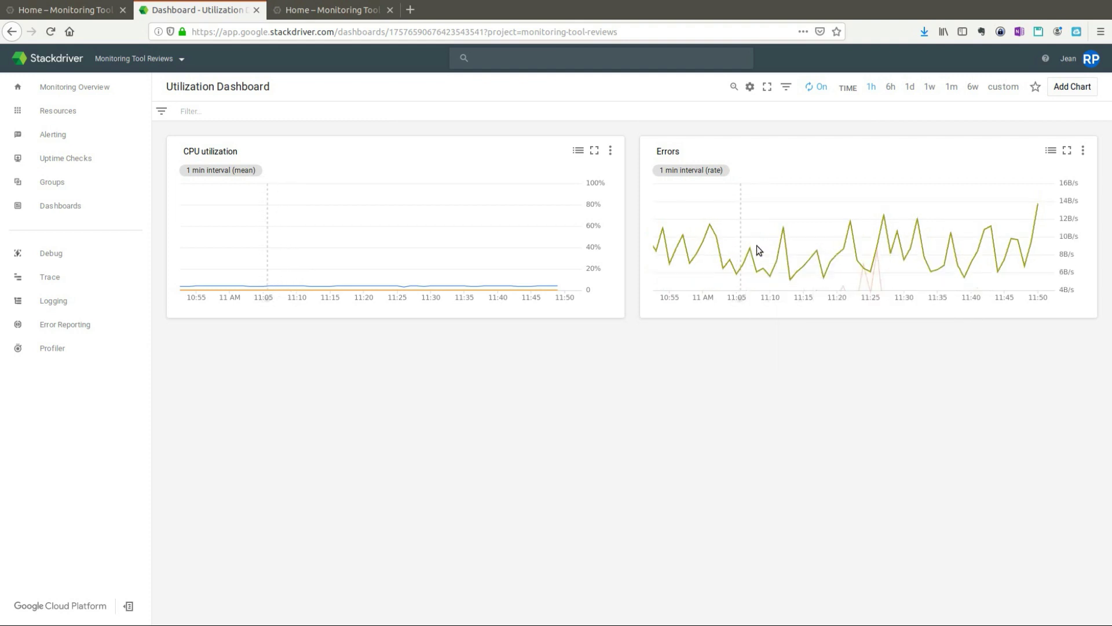
drag(757, 245, 768, 238)
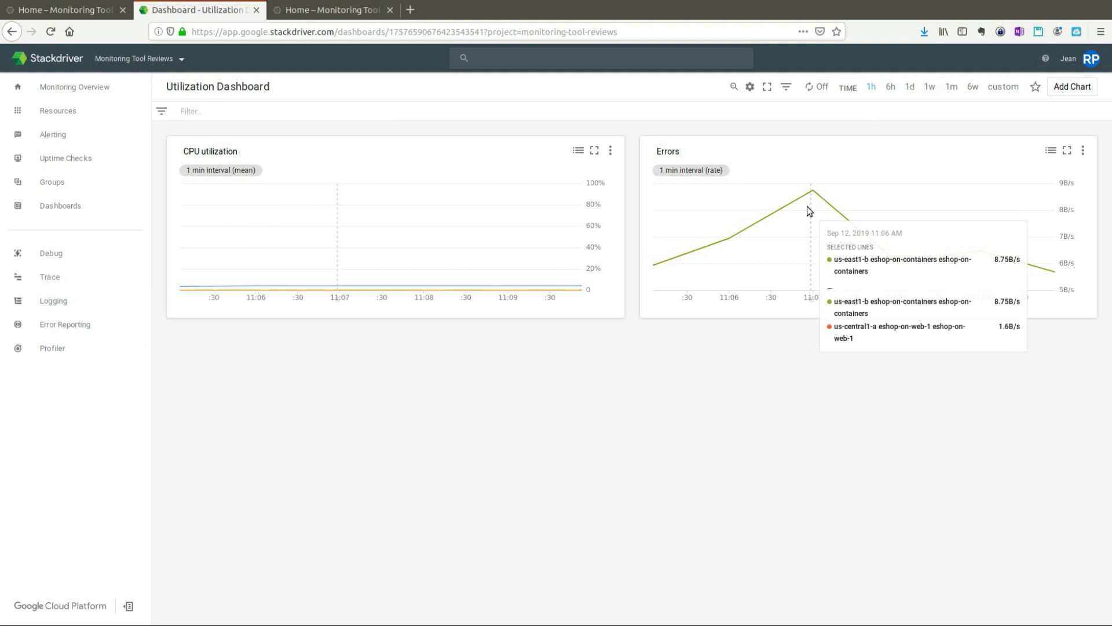
right_click(814, 193)
key(Escape)
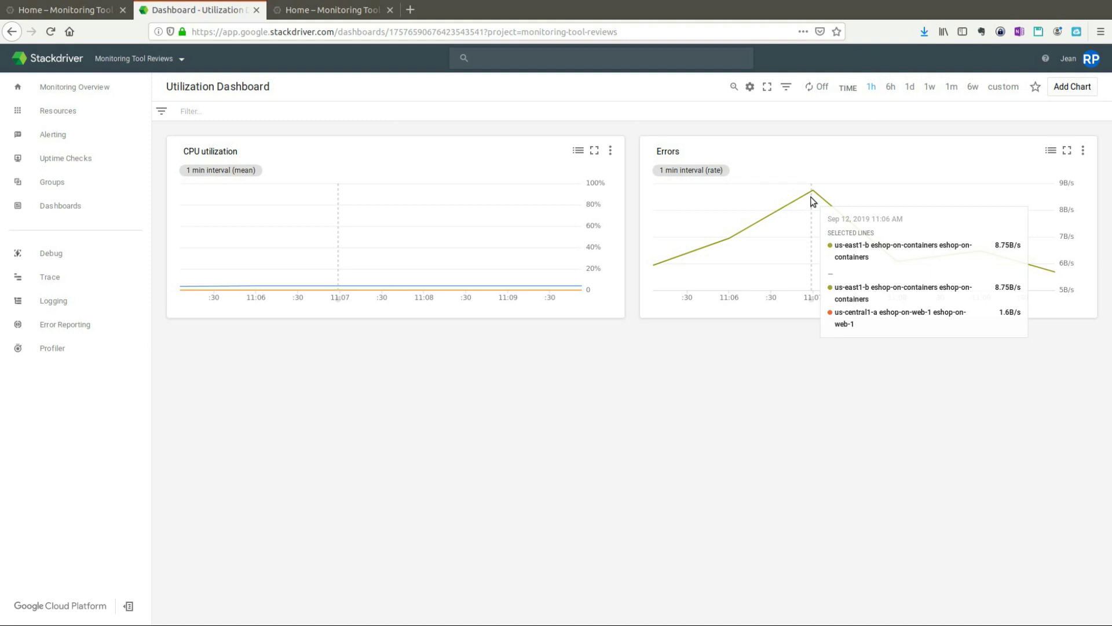
double_click(788, 223)
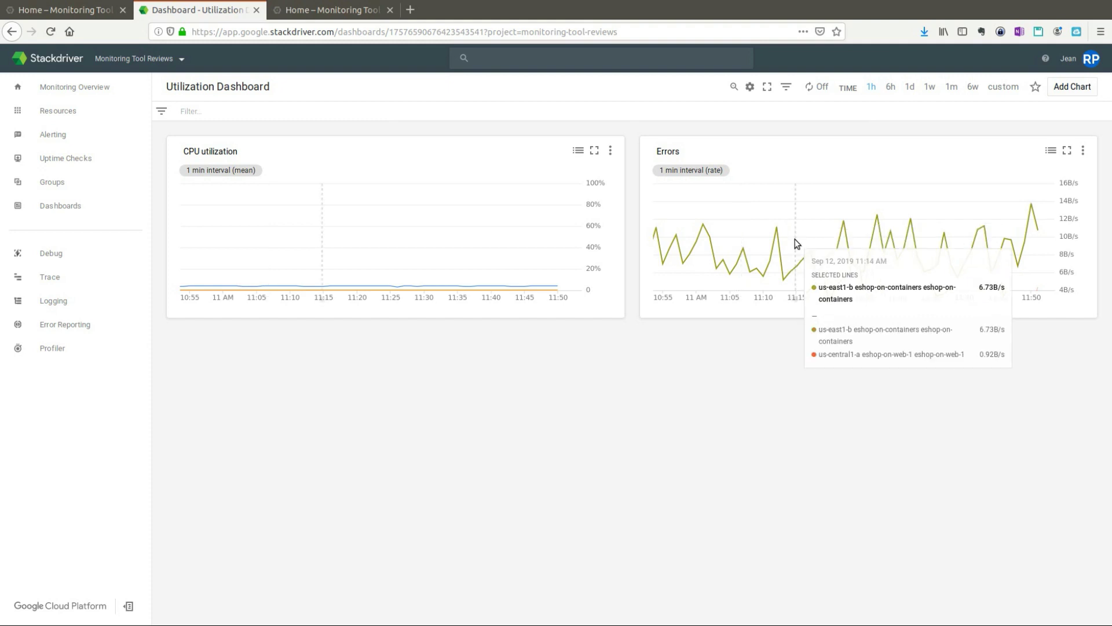